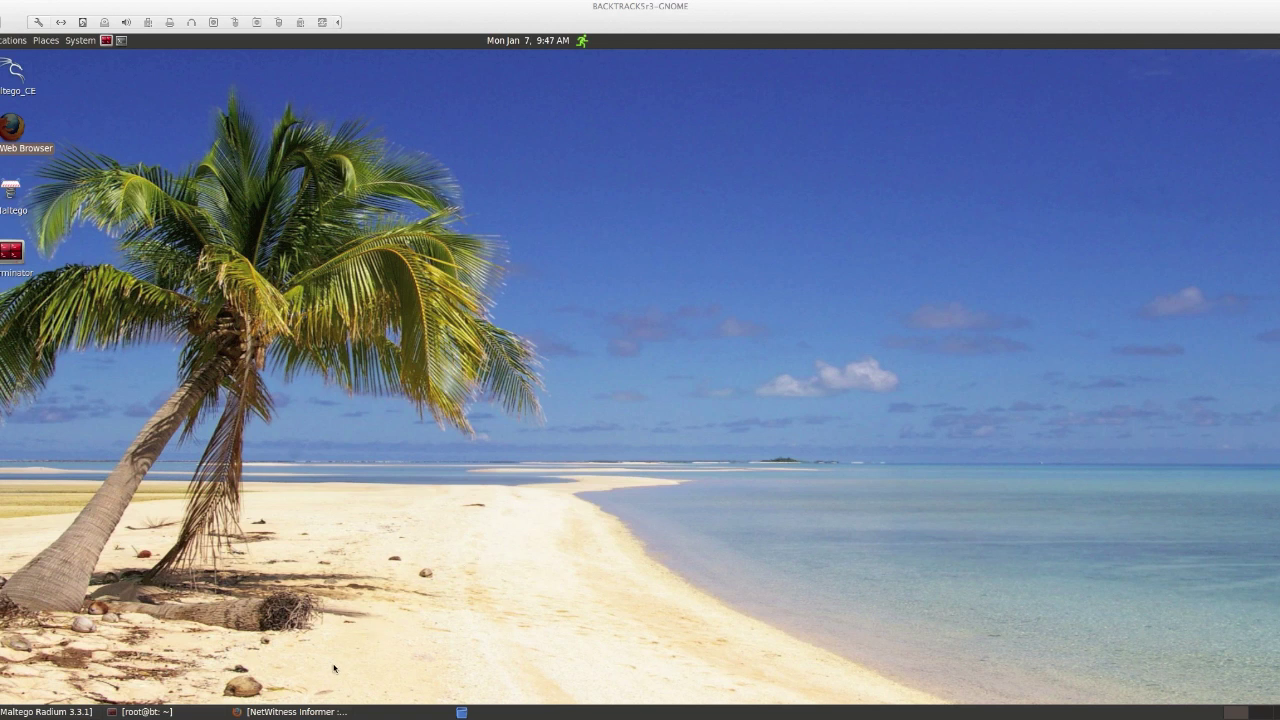
Restore the NetWitness Informer dashboard window in Firefox from the taskbar
left_click(300, 711)
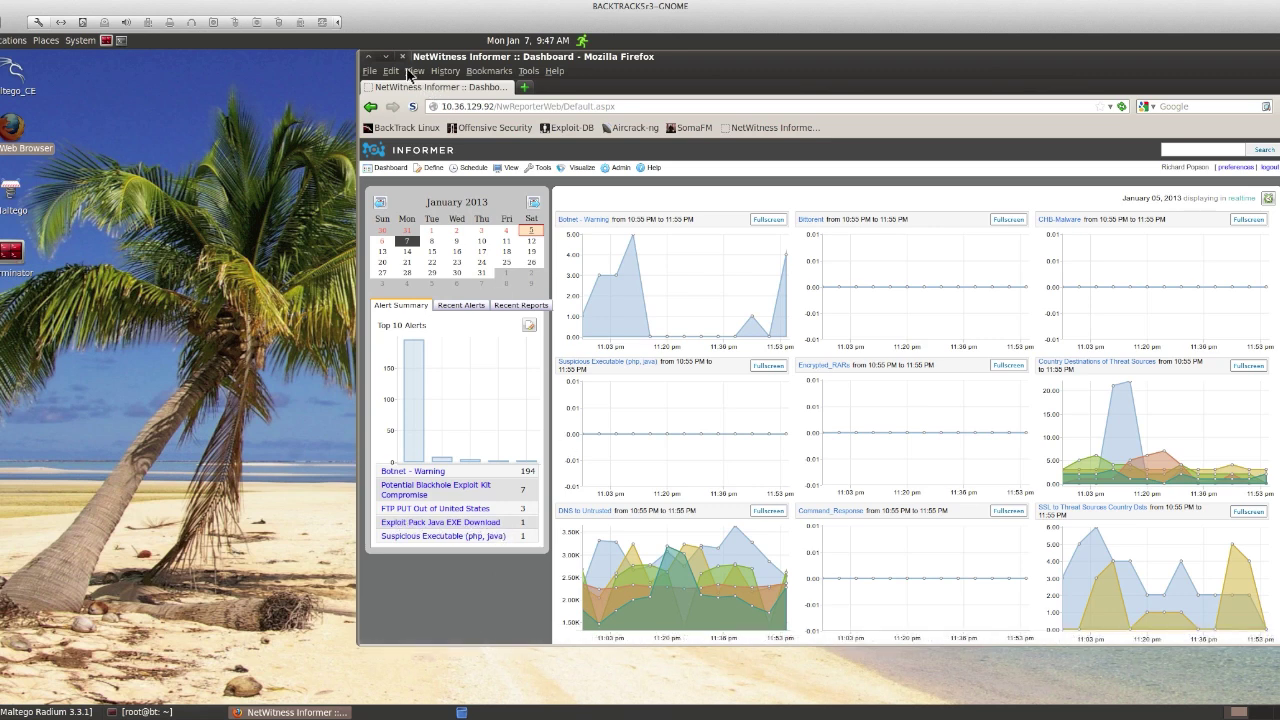
Minimize the NetWitness Informer window and bring the root terminal forward
left_click(386, 56)
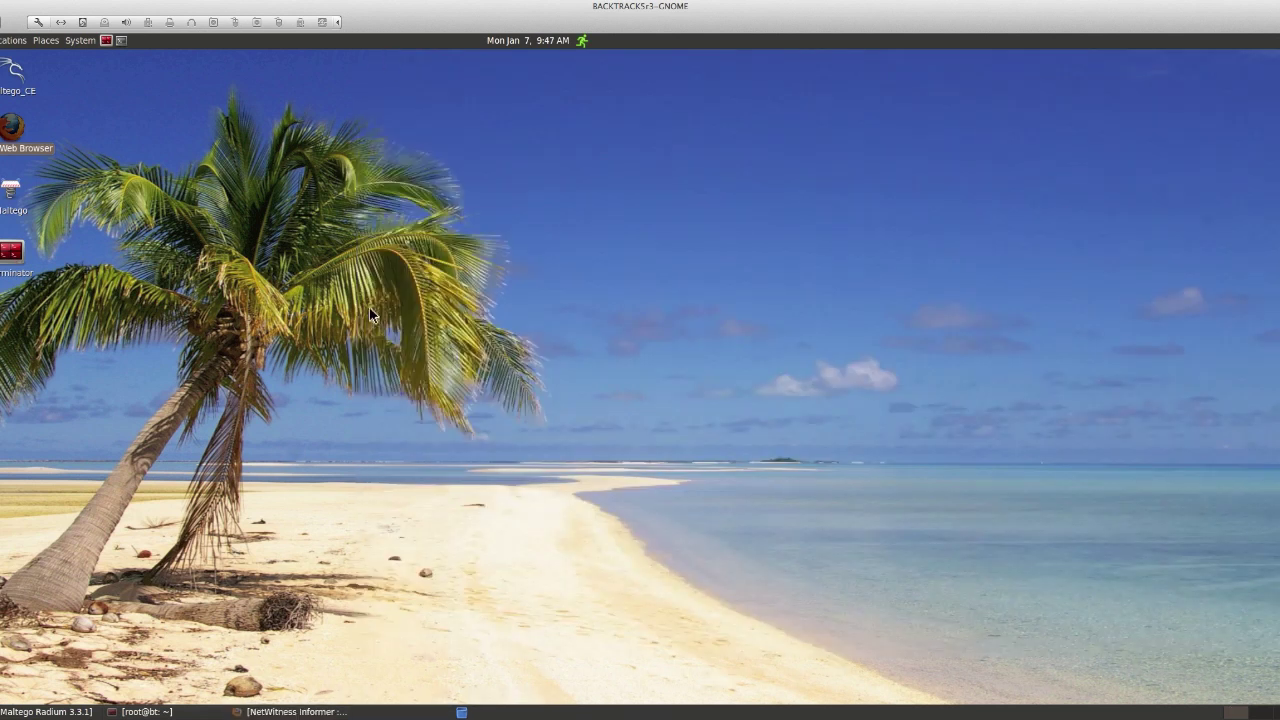
left_click(154, 711)
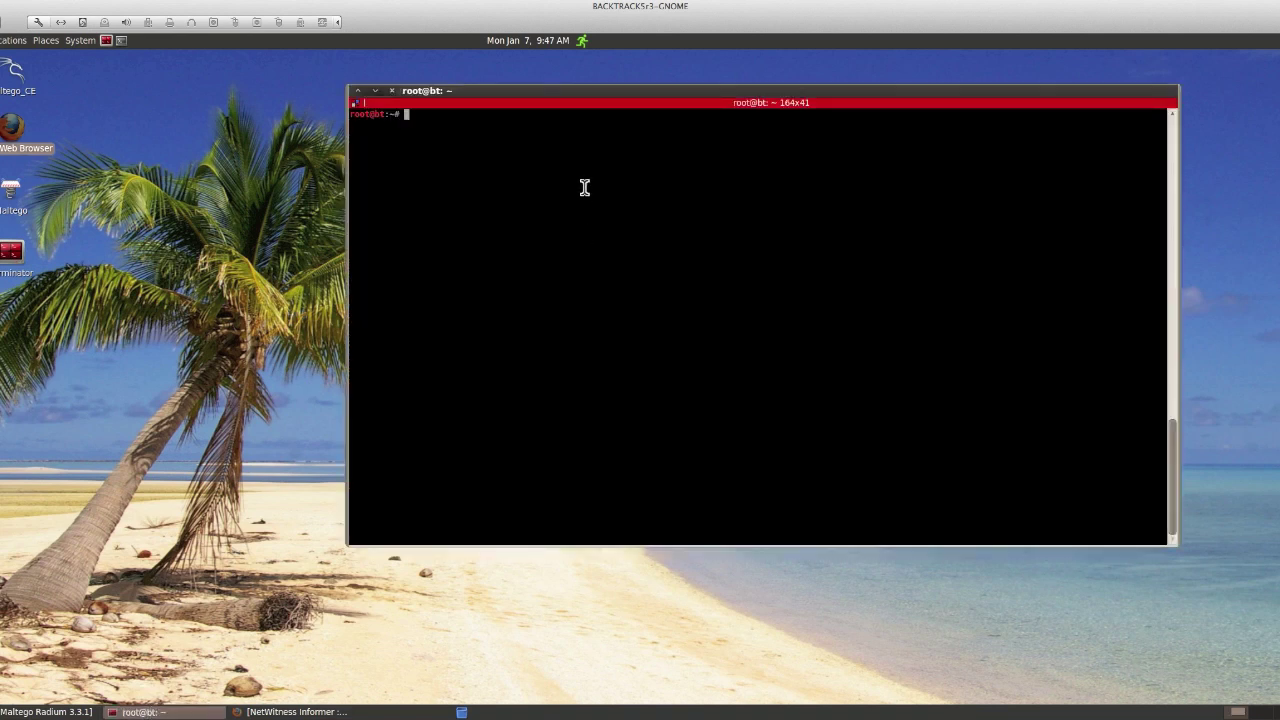
List the home directory to locate the malware_samples folder
type("ls")
key("Return")
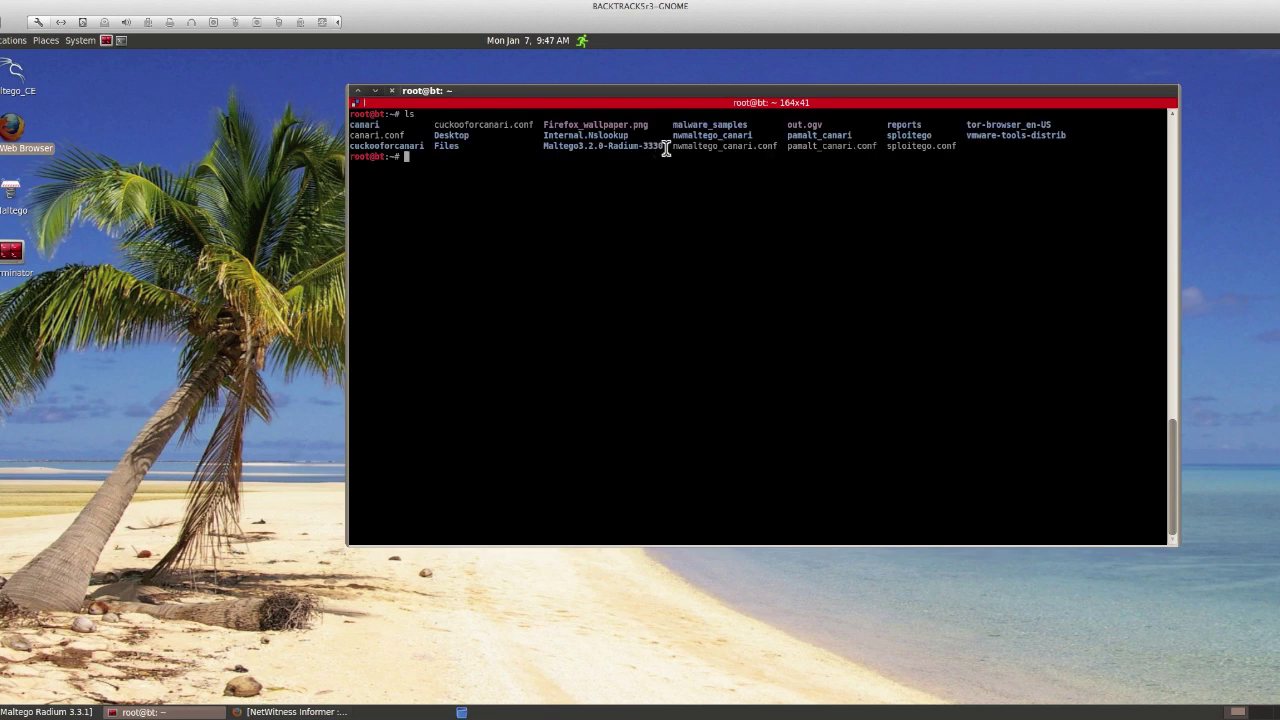
left_click_drag(749, 121, 676, 122)
left_click(674, 367)
Change into ~/malware_samples using Tab completion and list its contents
type("cd mal")
key("Return")
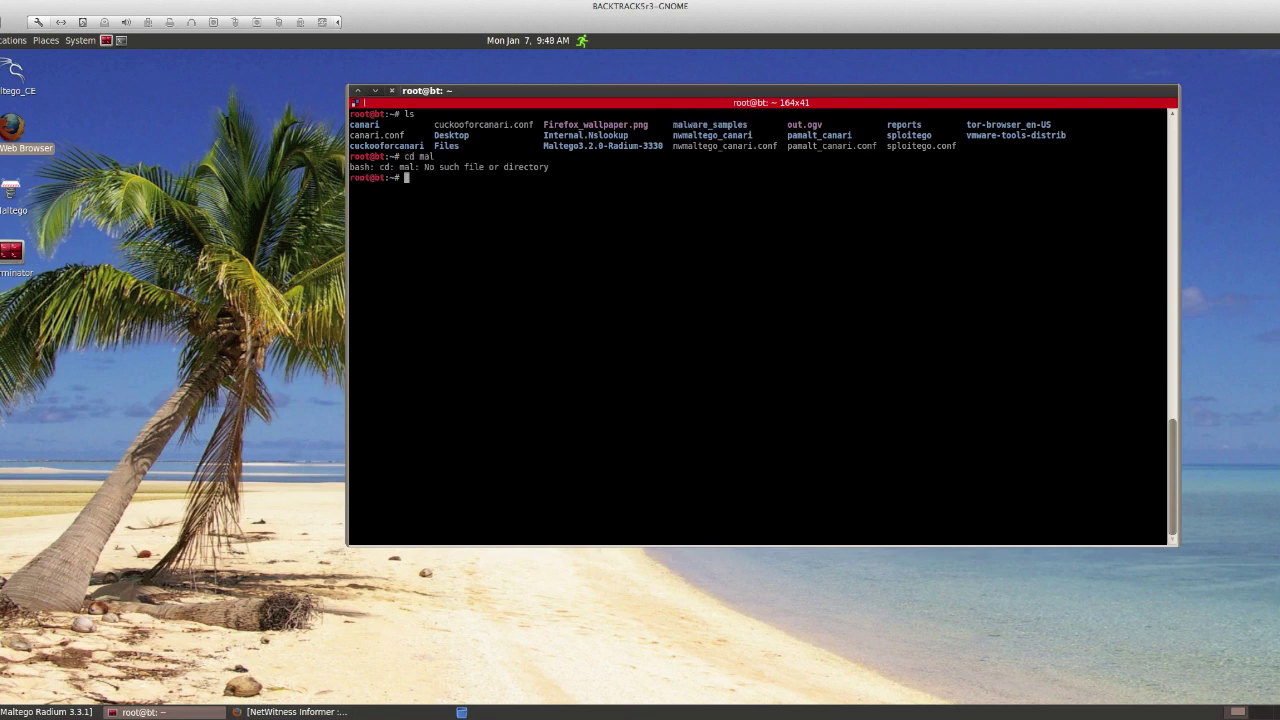
type("cd mal")
key("Tab")
key("Return")
type("ls")
key("Return")
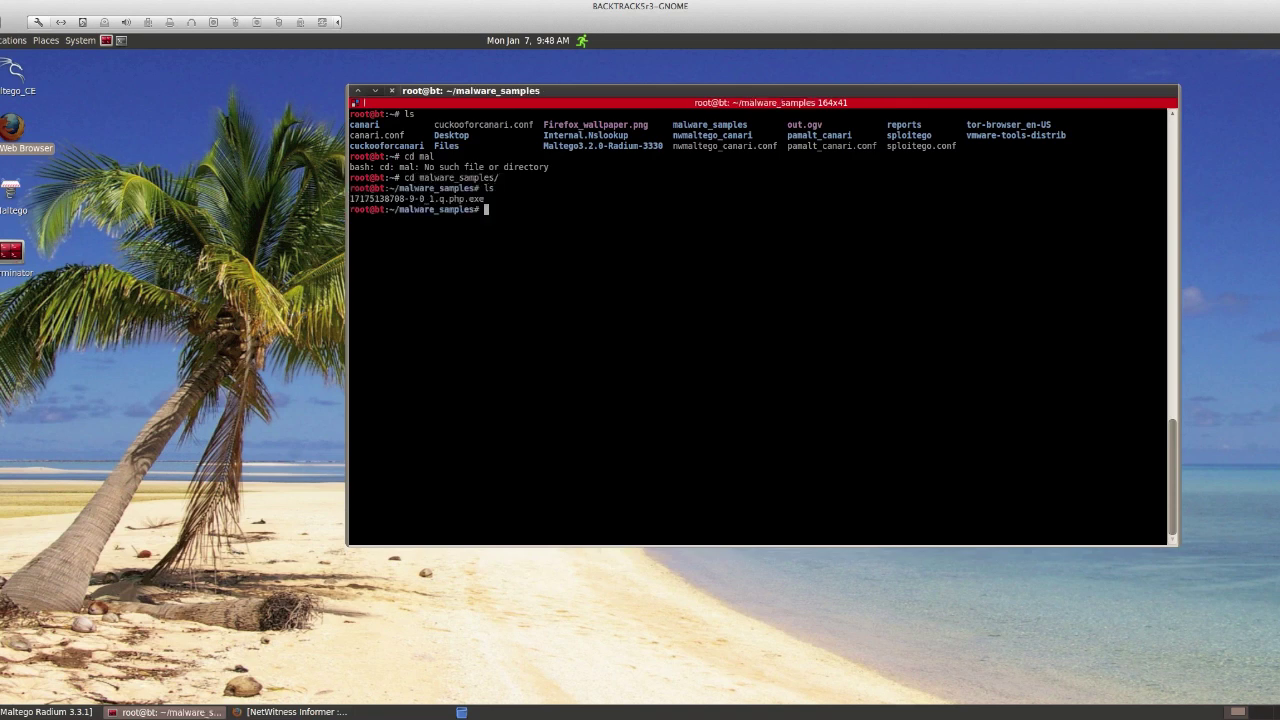
mouse_move(486, 202)
left_mouse_down()
mouse_move(352, 198)
mouse_move(478, 198)
left_mouse_up()
right_click(484, 203)
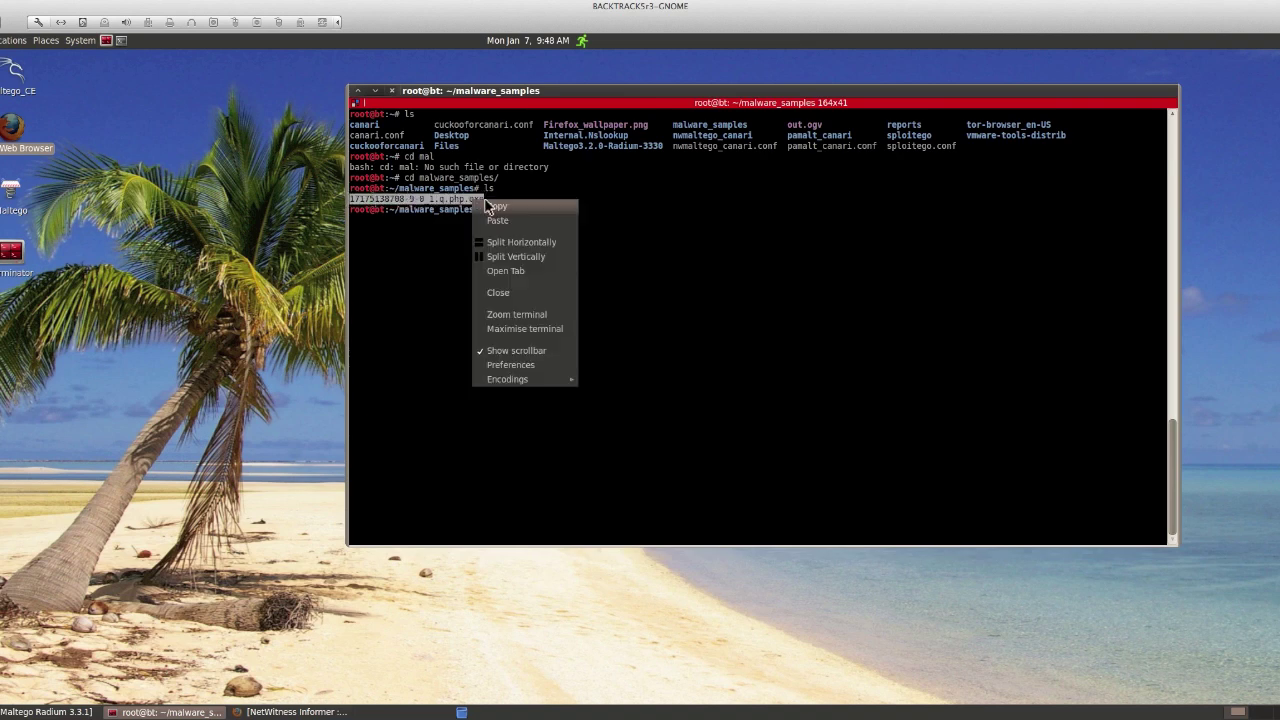
left_click(489, 209)
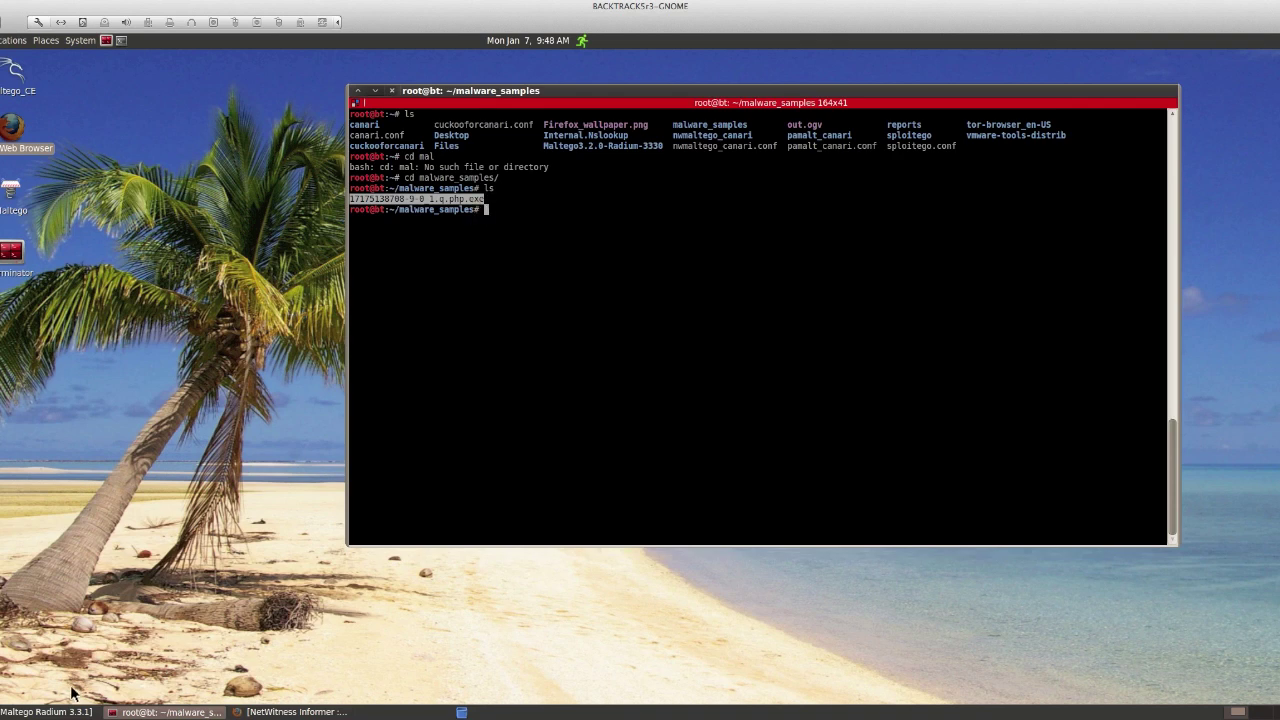
left_click(66, 712)
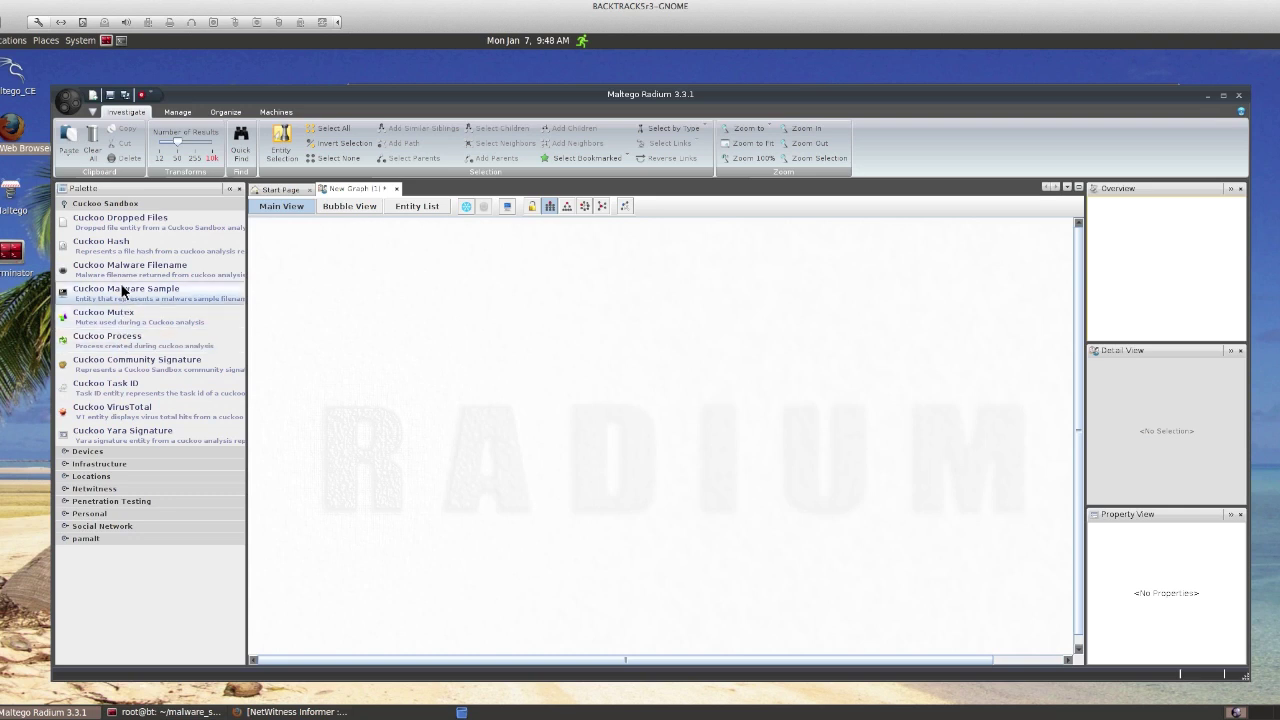
left_click_drag(122, 290, 570, 256)
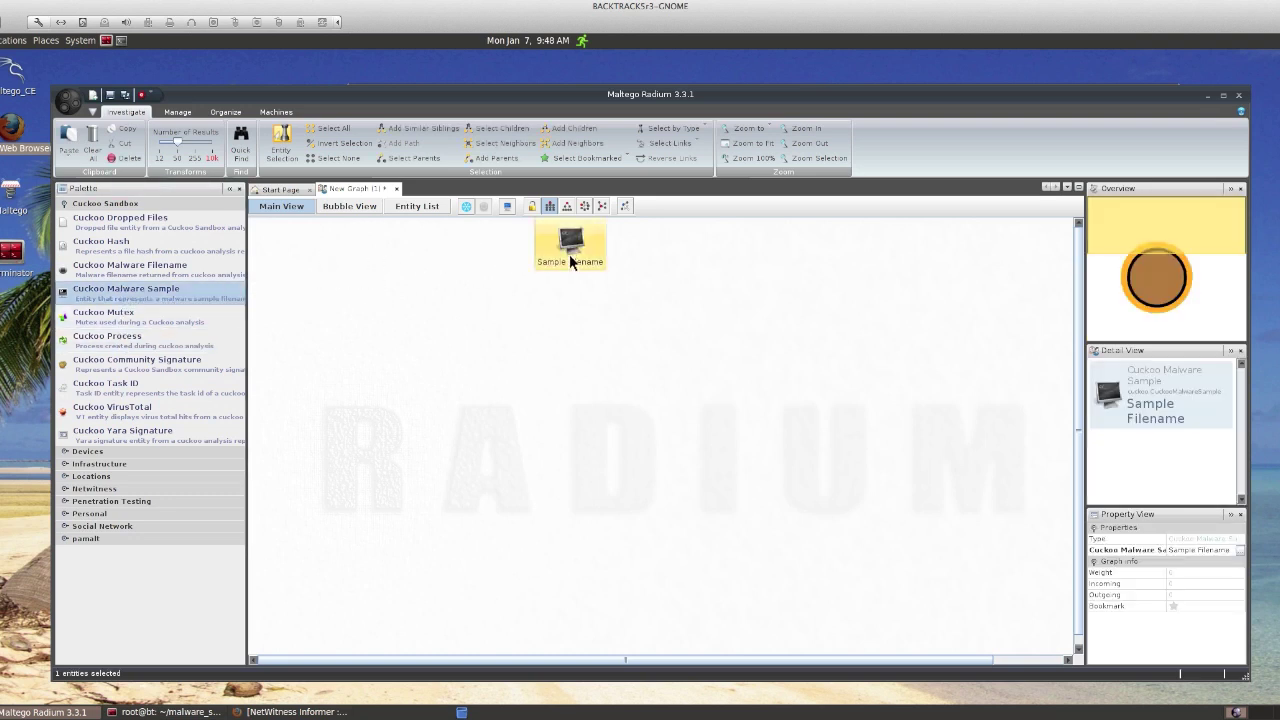
left_click(570, 262)
key("ctrl+v")
key("Return")
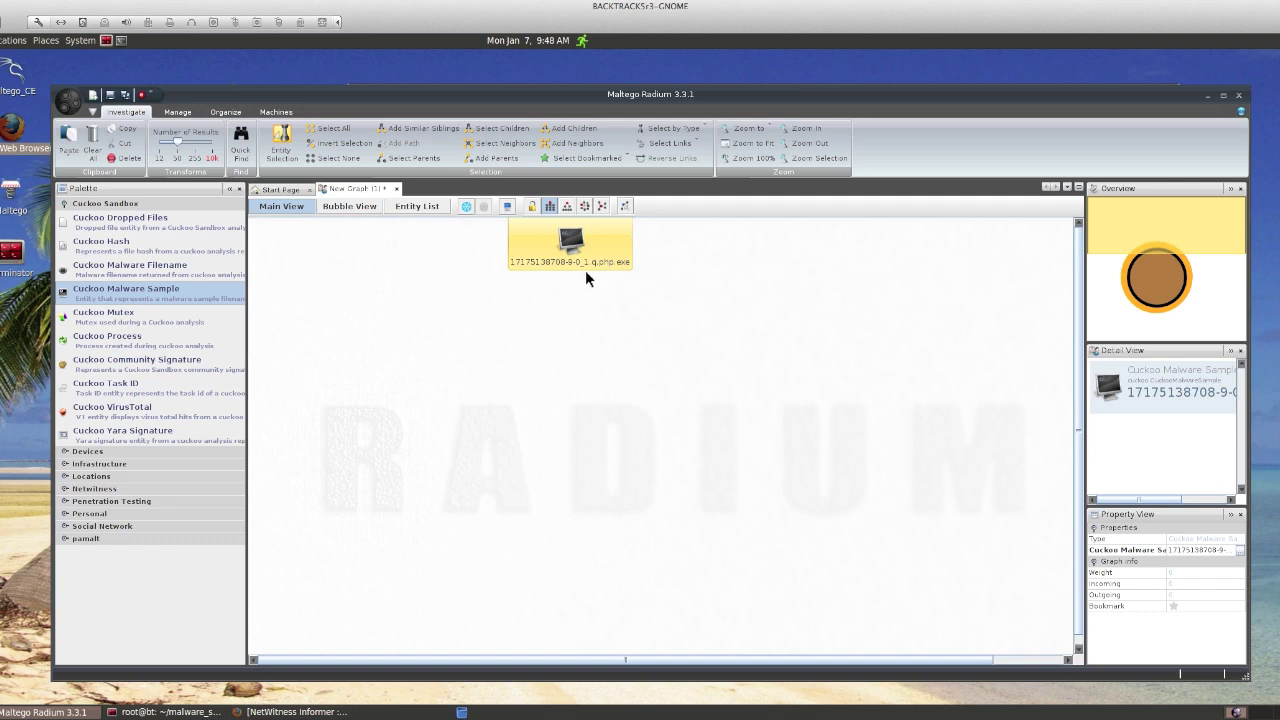
Run the Submit File for Analysis transform on the sample entity
right_click(564, 256)
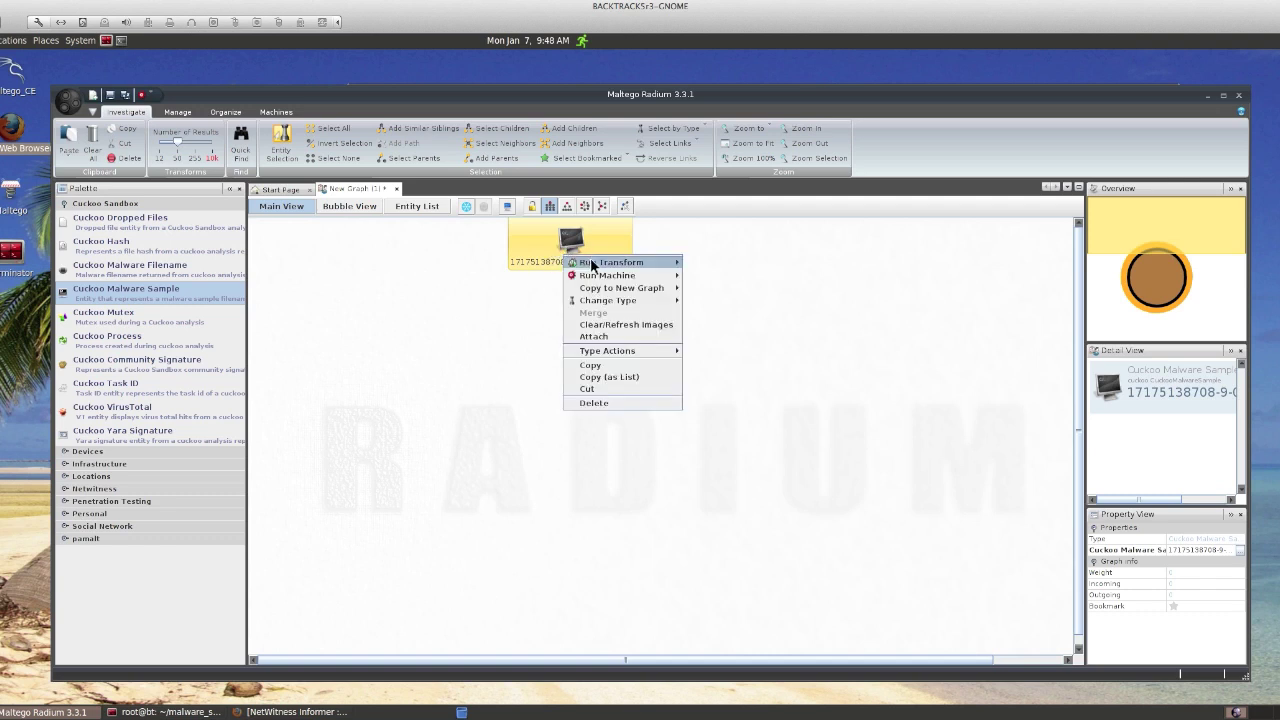
mouse_move(595, 262)
mouse_move(700, 262)
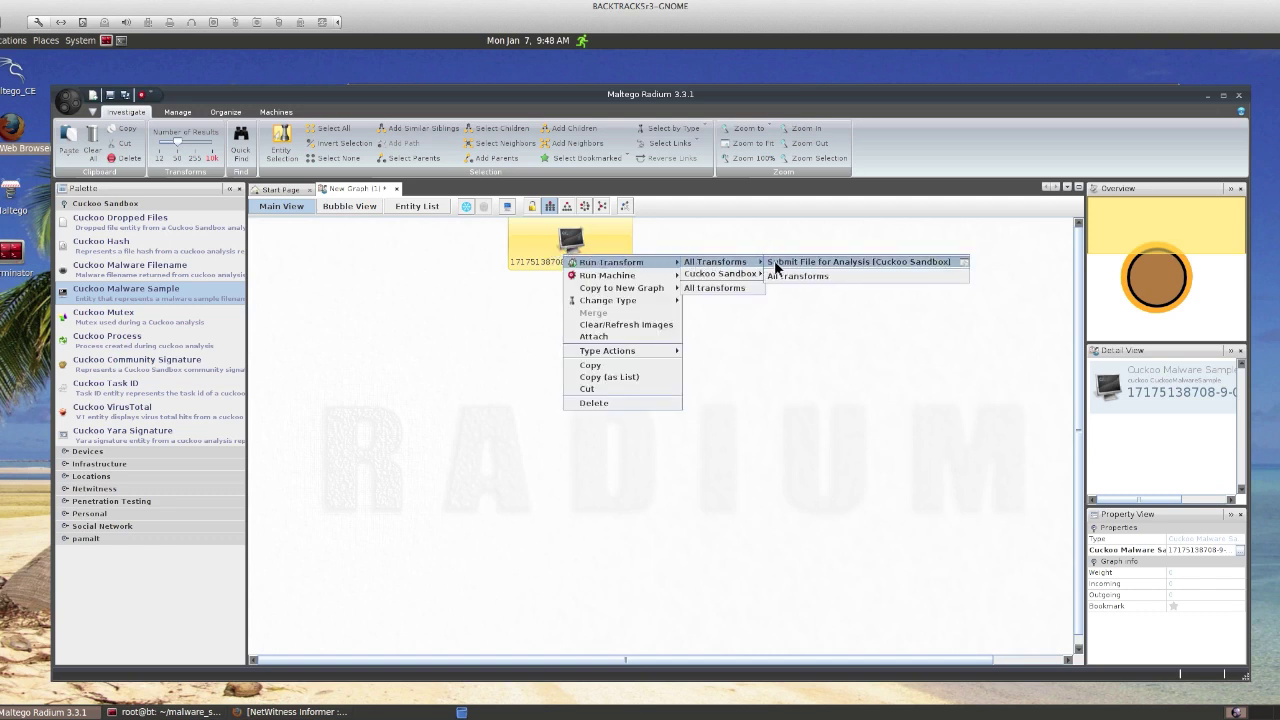
left_click(785, 261)
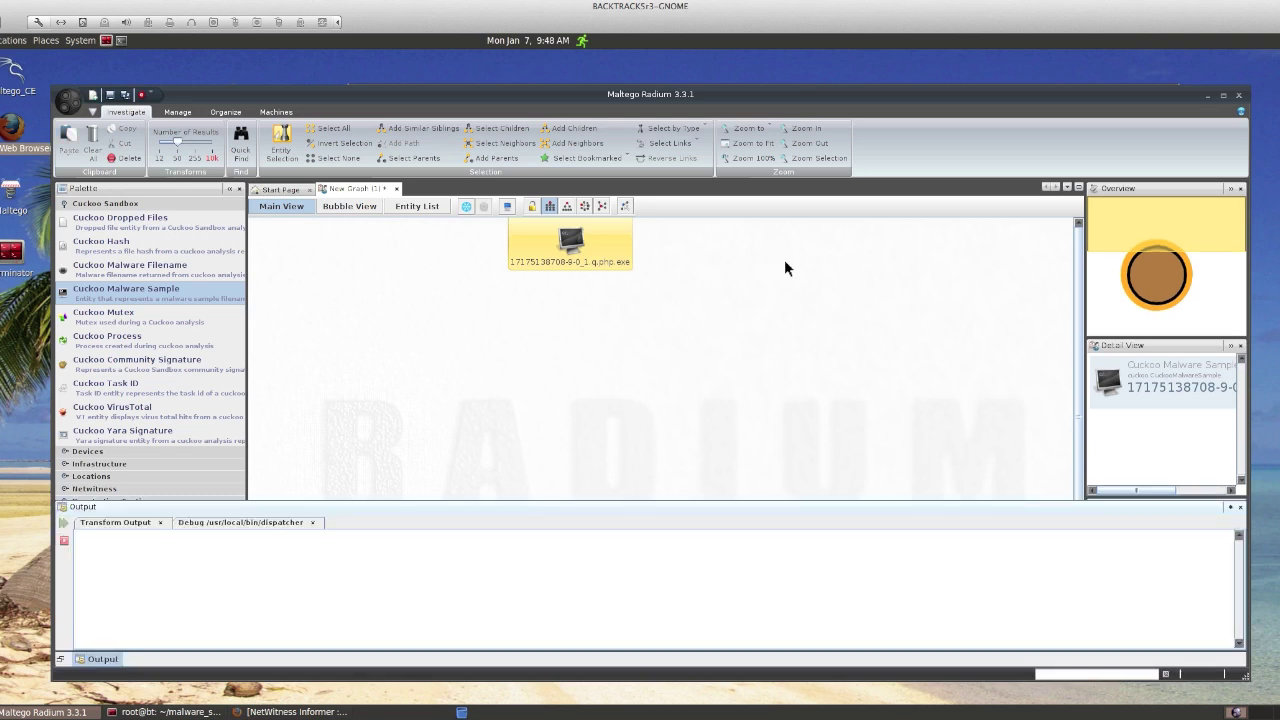
Close the Output panel and select the returned Task ID 41 entity
left_click(1240, 507)
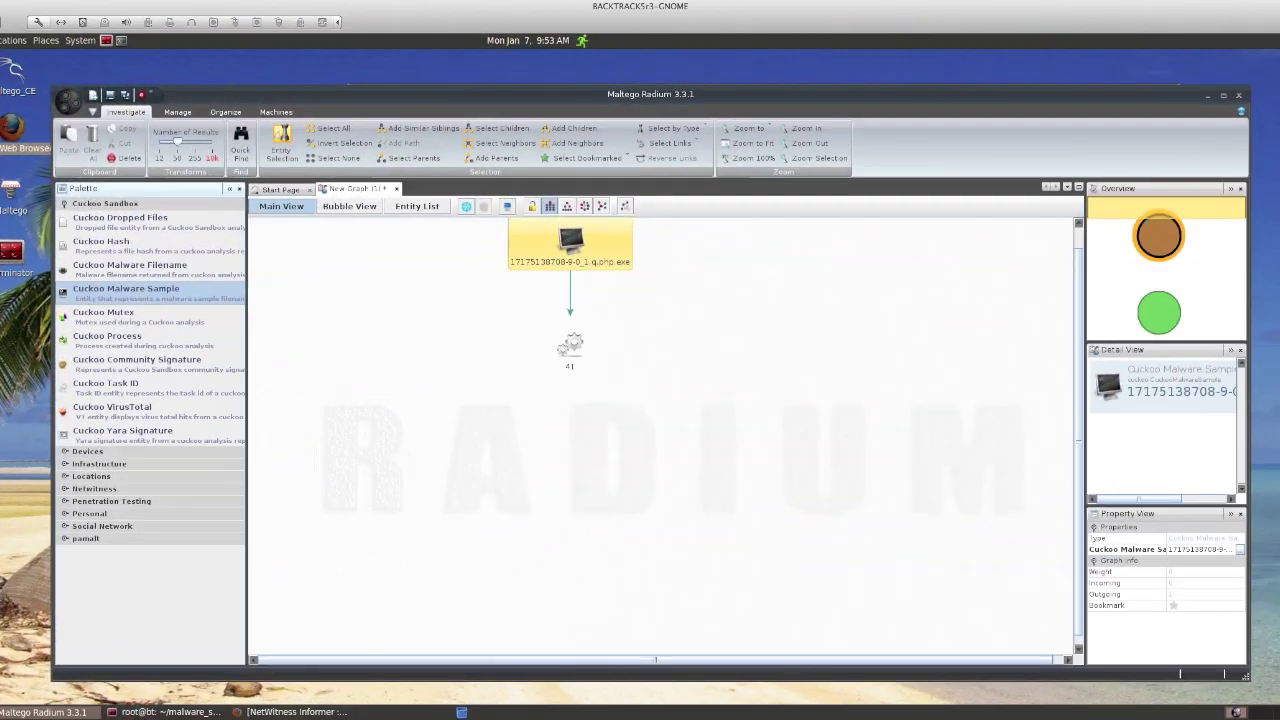
left_click(565, 345)
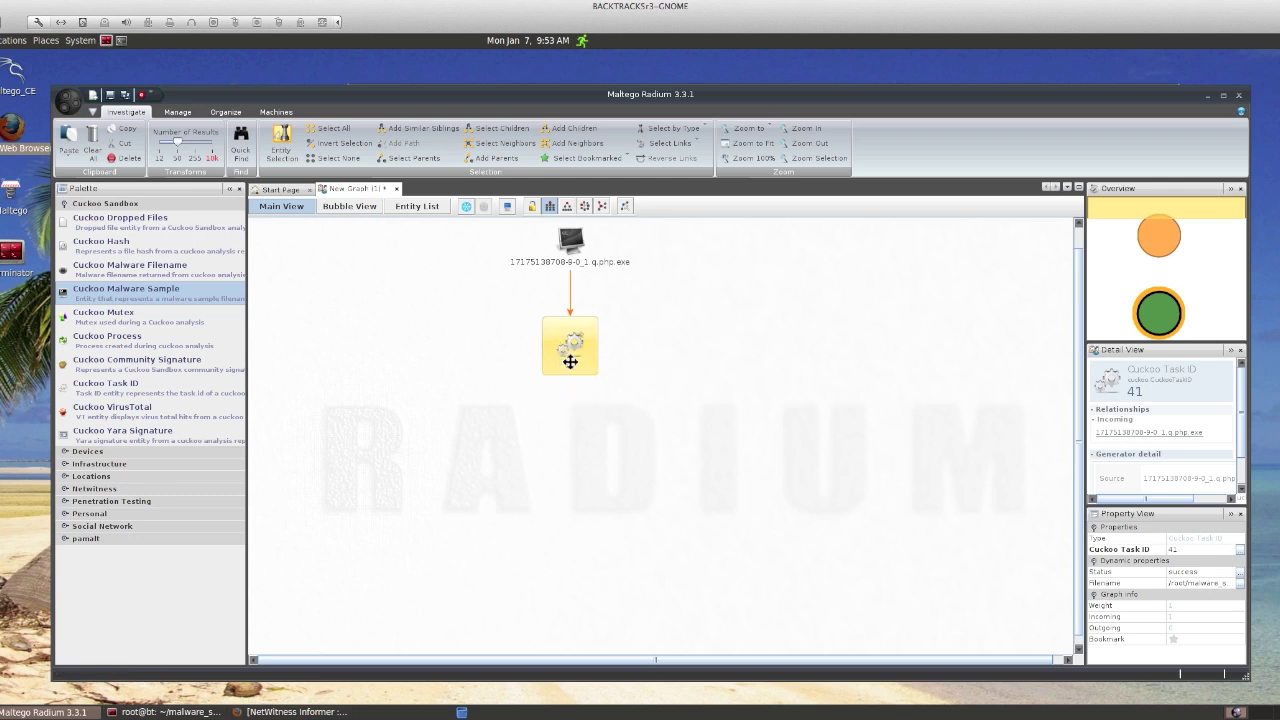
Run To VirusTotal Results on task 41, adding Panda, Sophos, Kaspersky and other detections
right_click(571, 358)
mouse_move(583, 366)
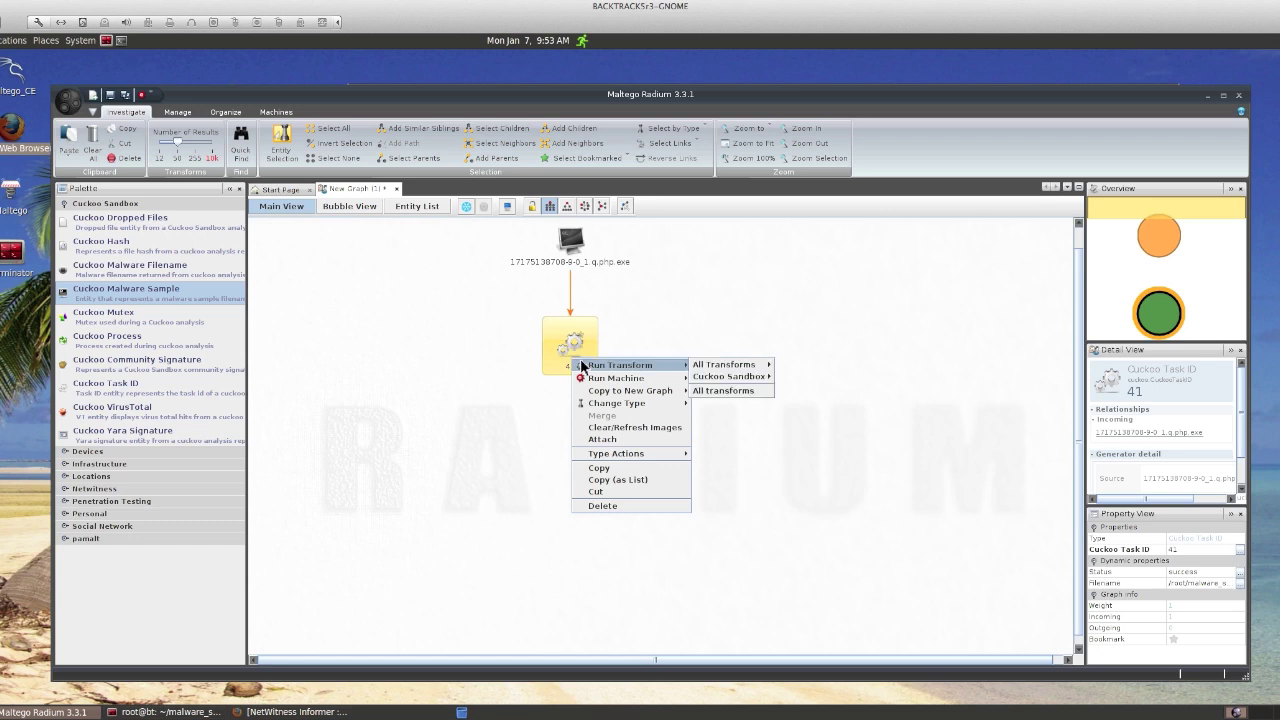
mouse_move(701, 372)
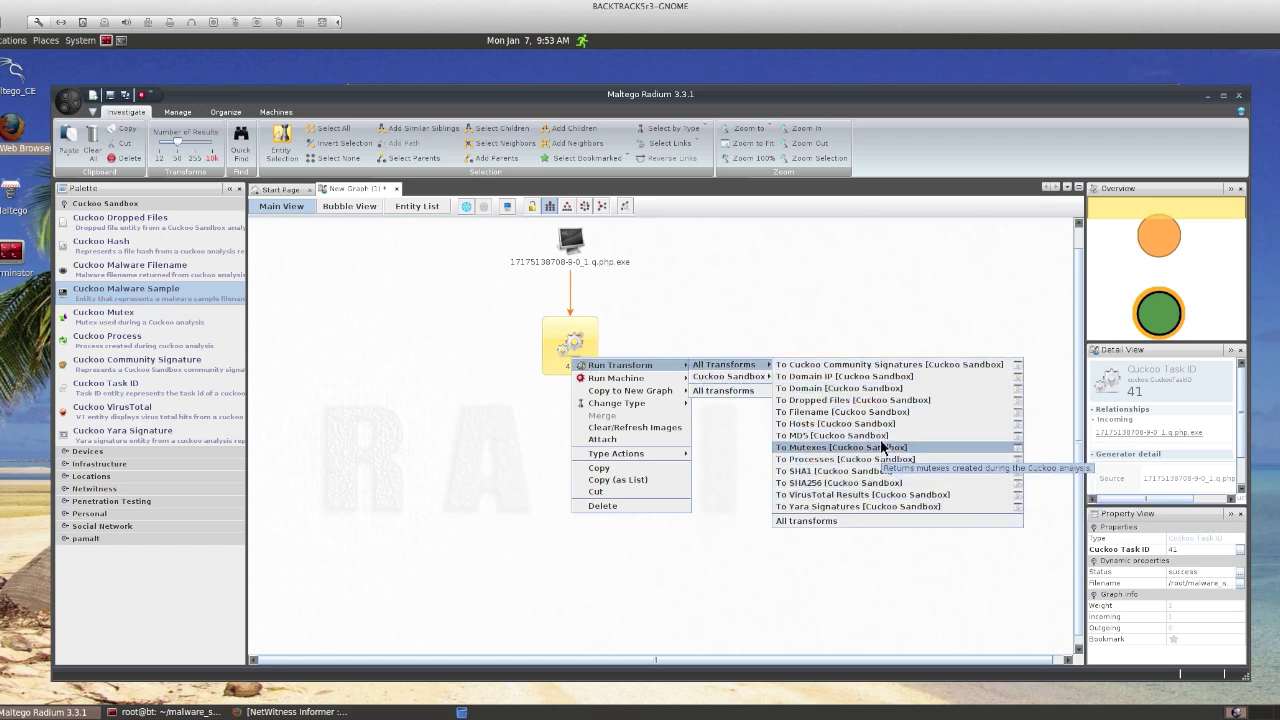
left_click(852, 494)
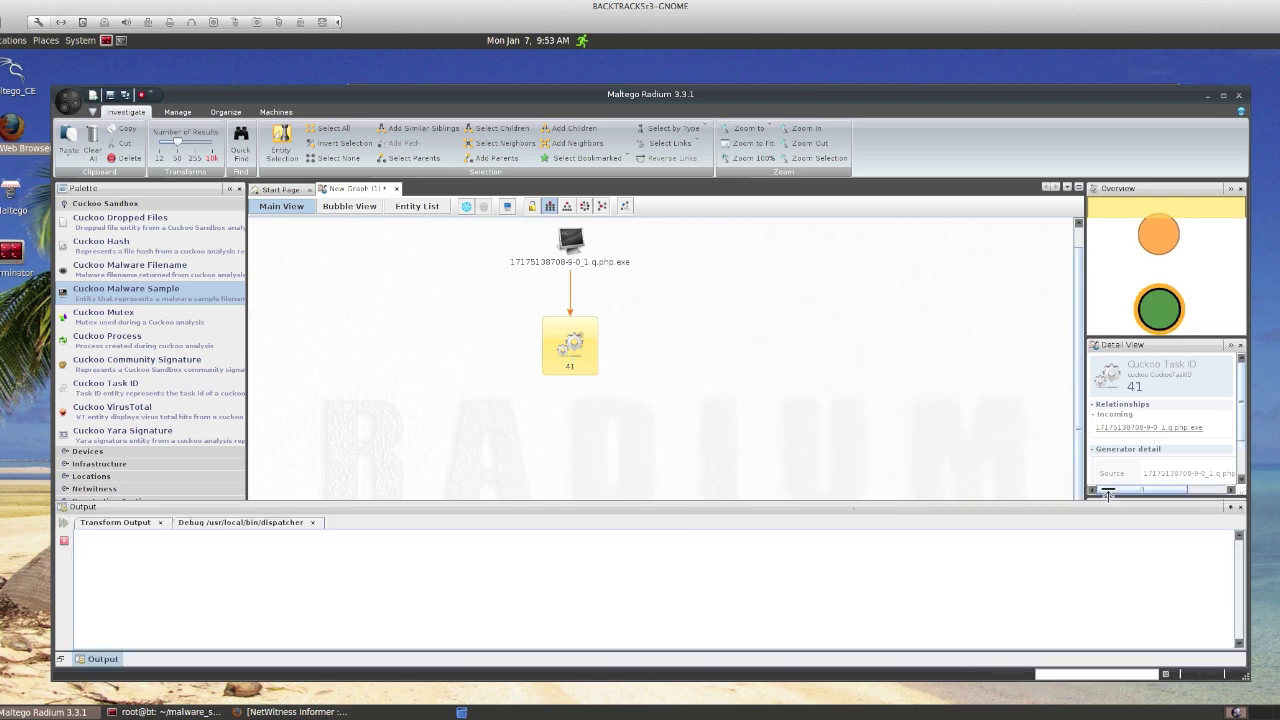
left_click(1240, 507)
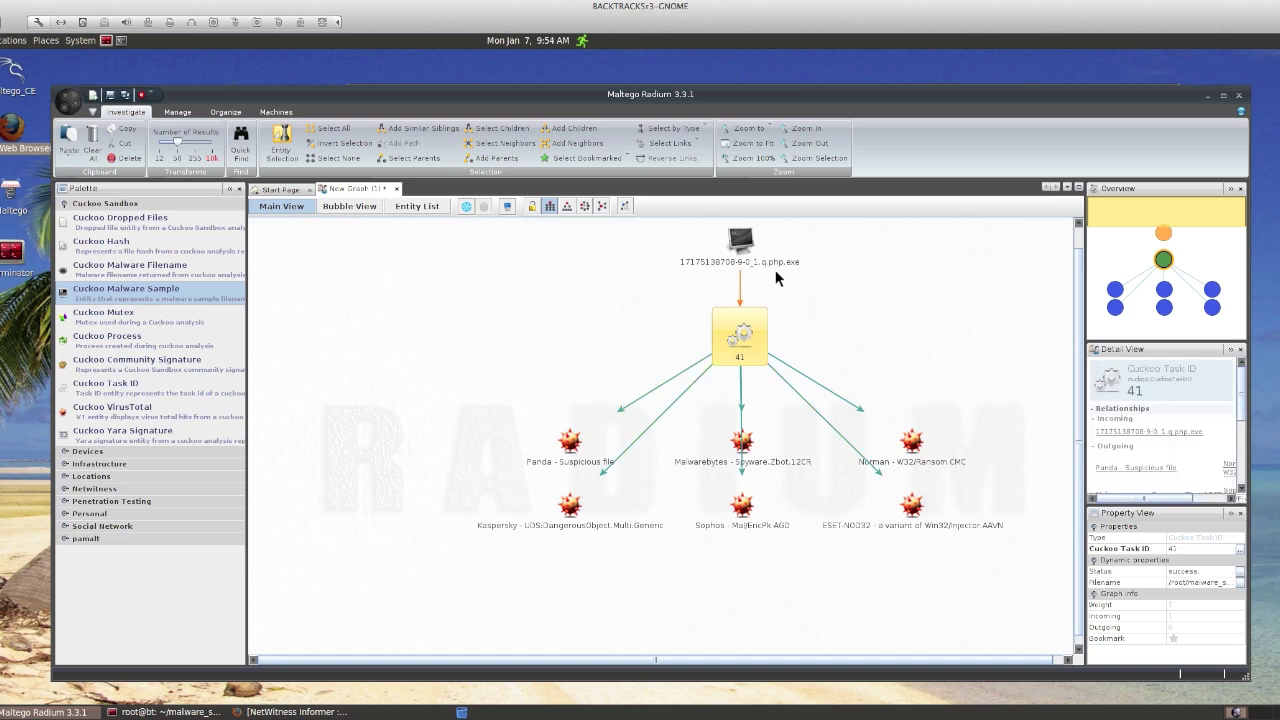
right_click(736, 336)
Run To Yara Signatures on task 41, adding the 'Matched shellcode byte patterns' node
mouse_move(758, 348)
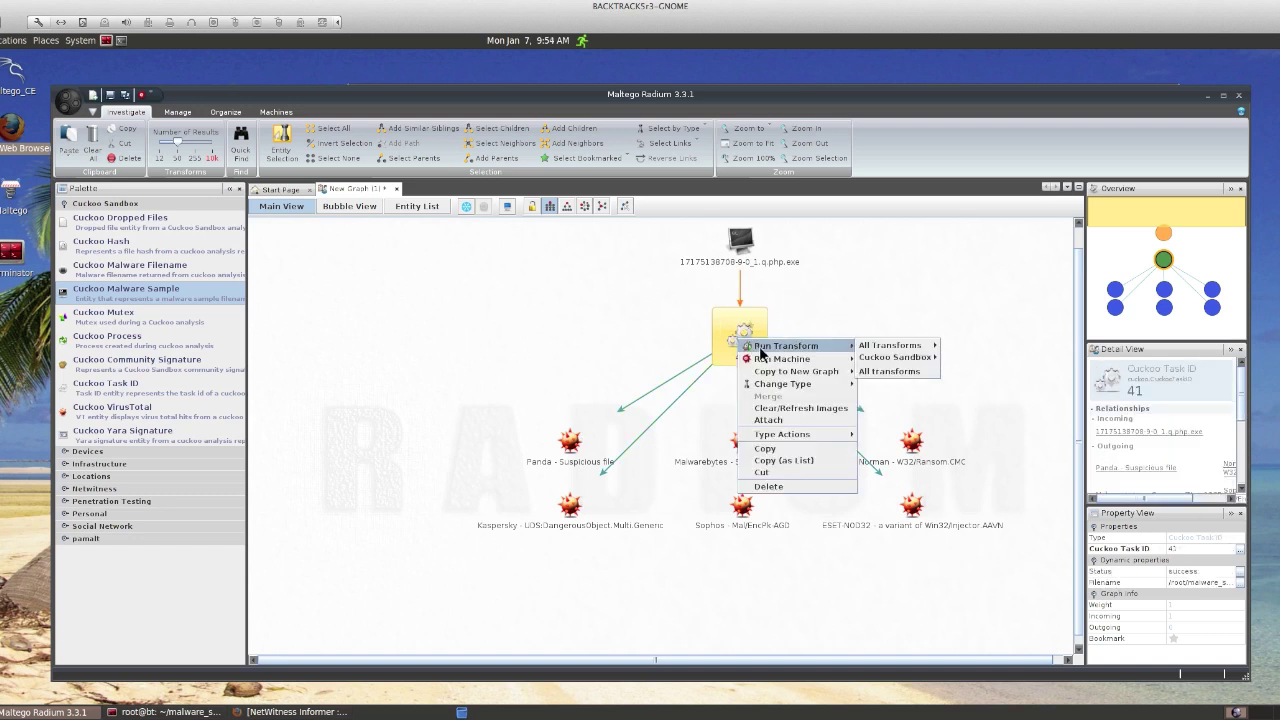
mouse_move(912, 352)
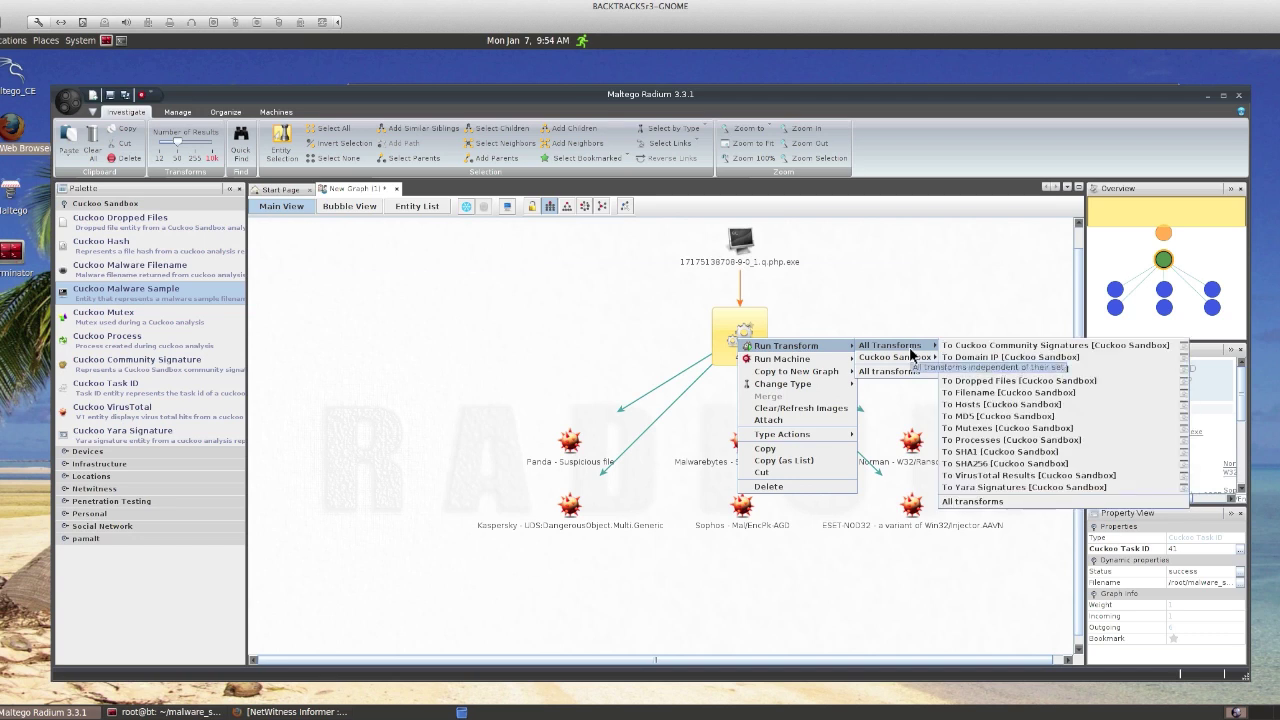
left_click(993, 487)
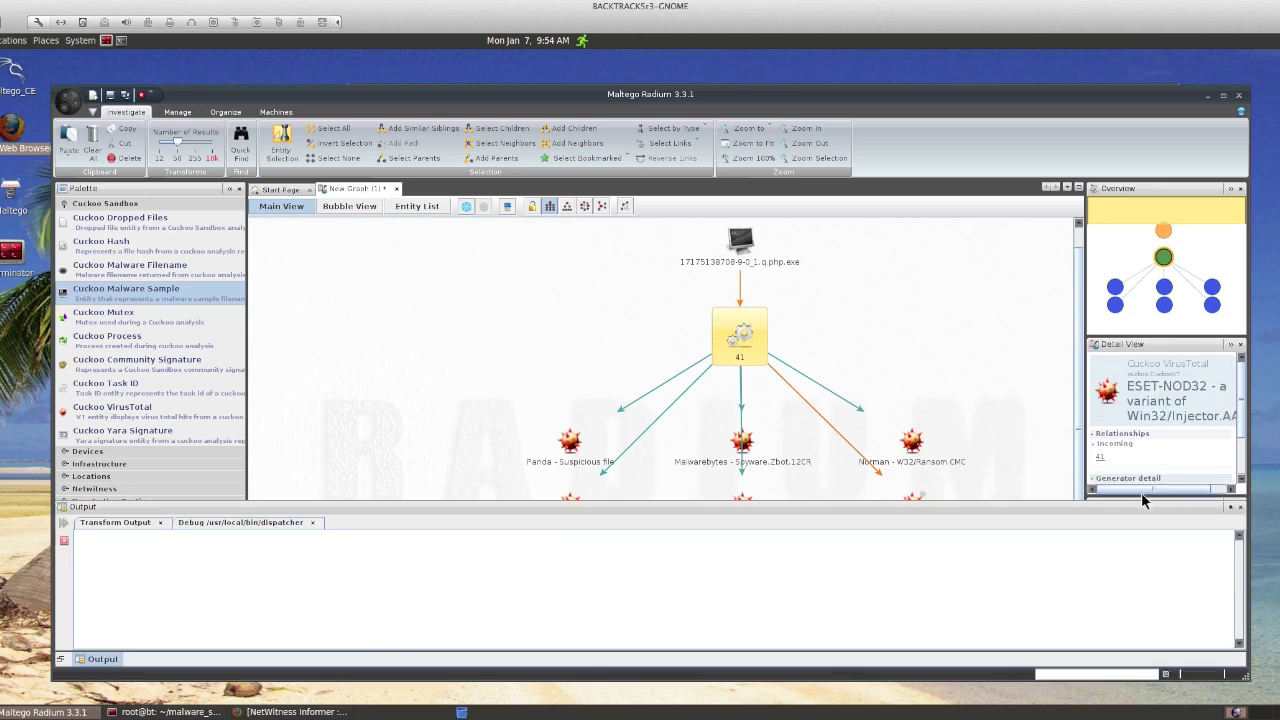
left_click(1233, 509)
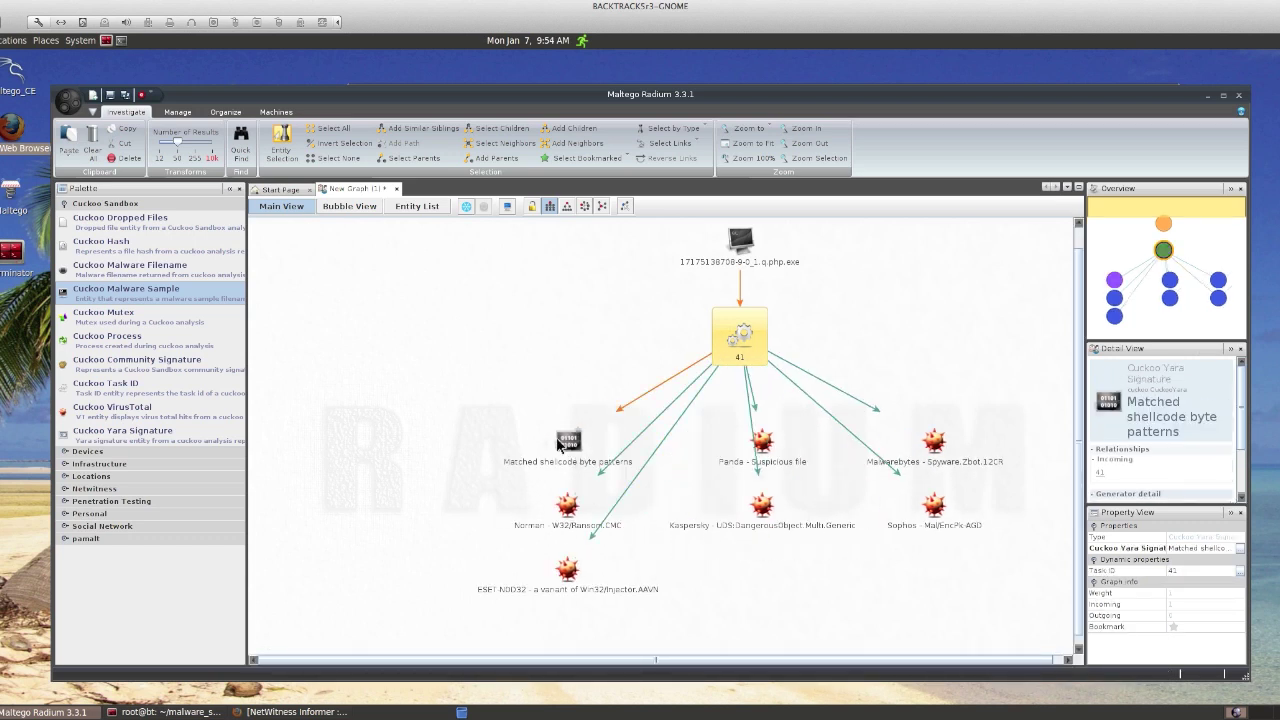
left_click(560, 440)
Move the shellcode node beside task 41 and add its dropped files, like kuc.exe
left_click_drag(560, 440, 541, 359)
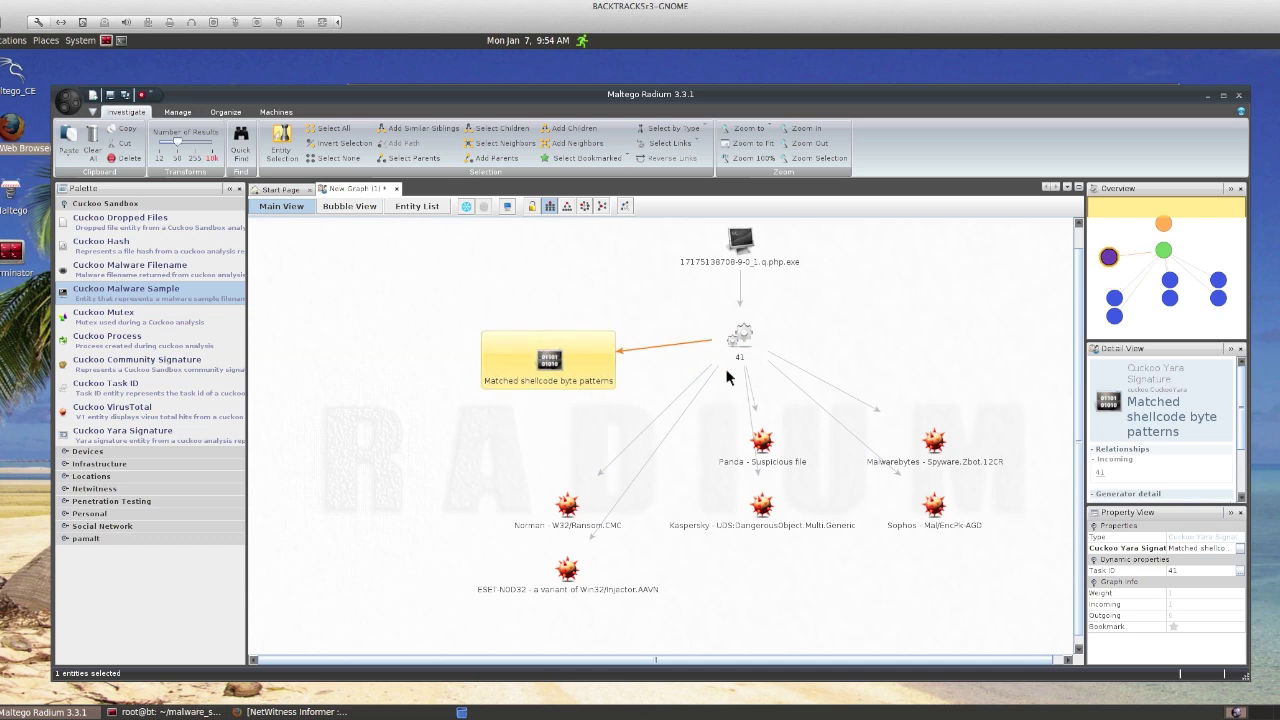
left_click(742, 338)
right_click(744, 345)
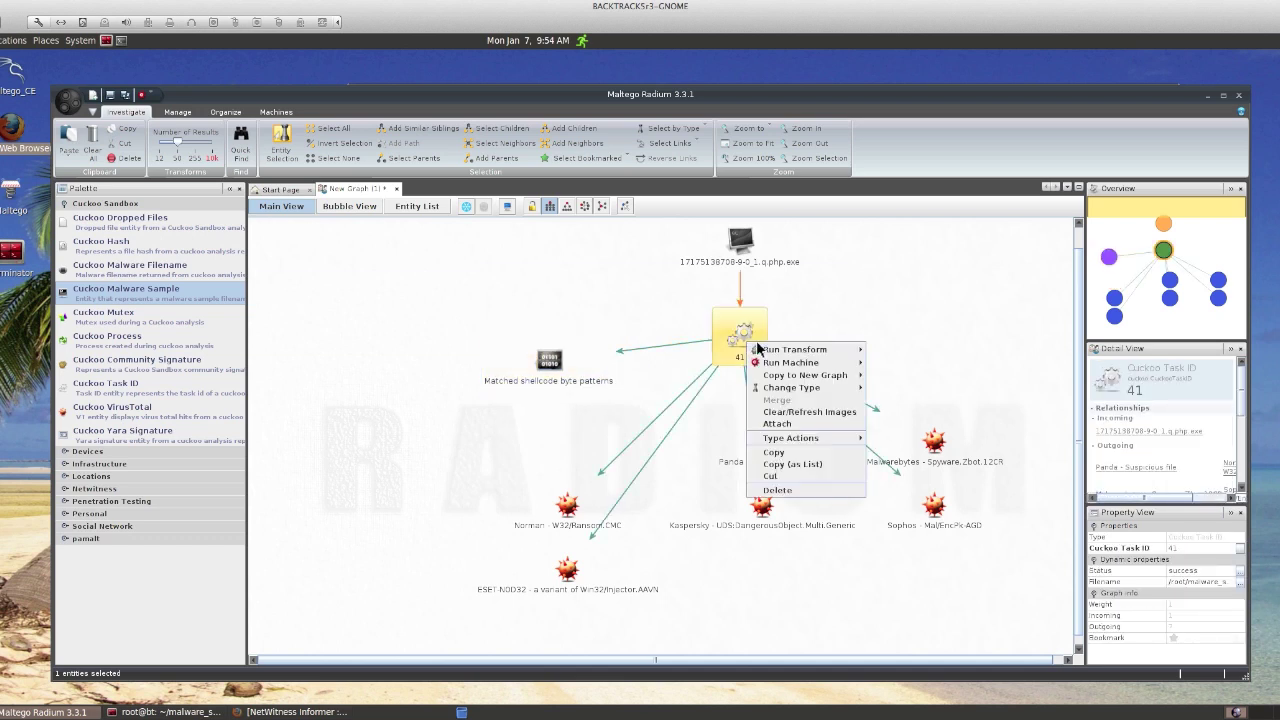
mouse_move(800, 349)
mouse_move(882, 348)
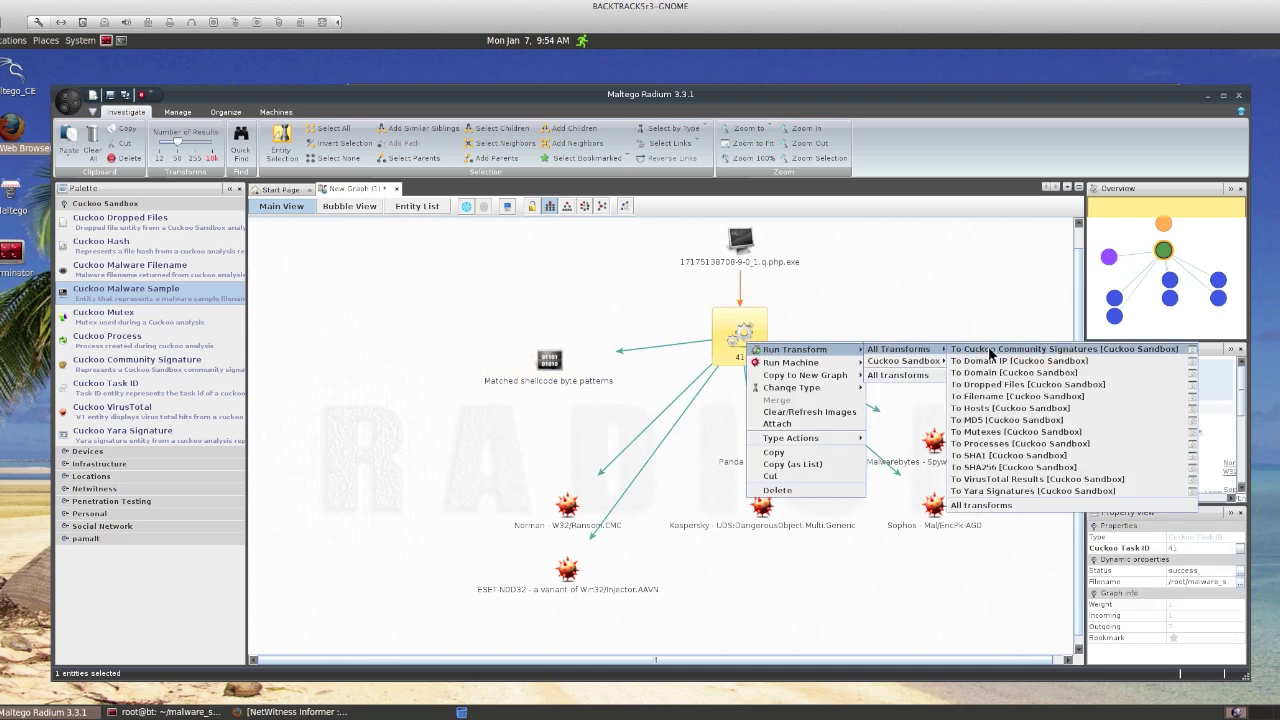
left_click(1008, 382)
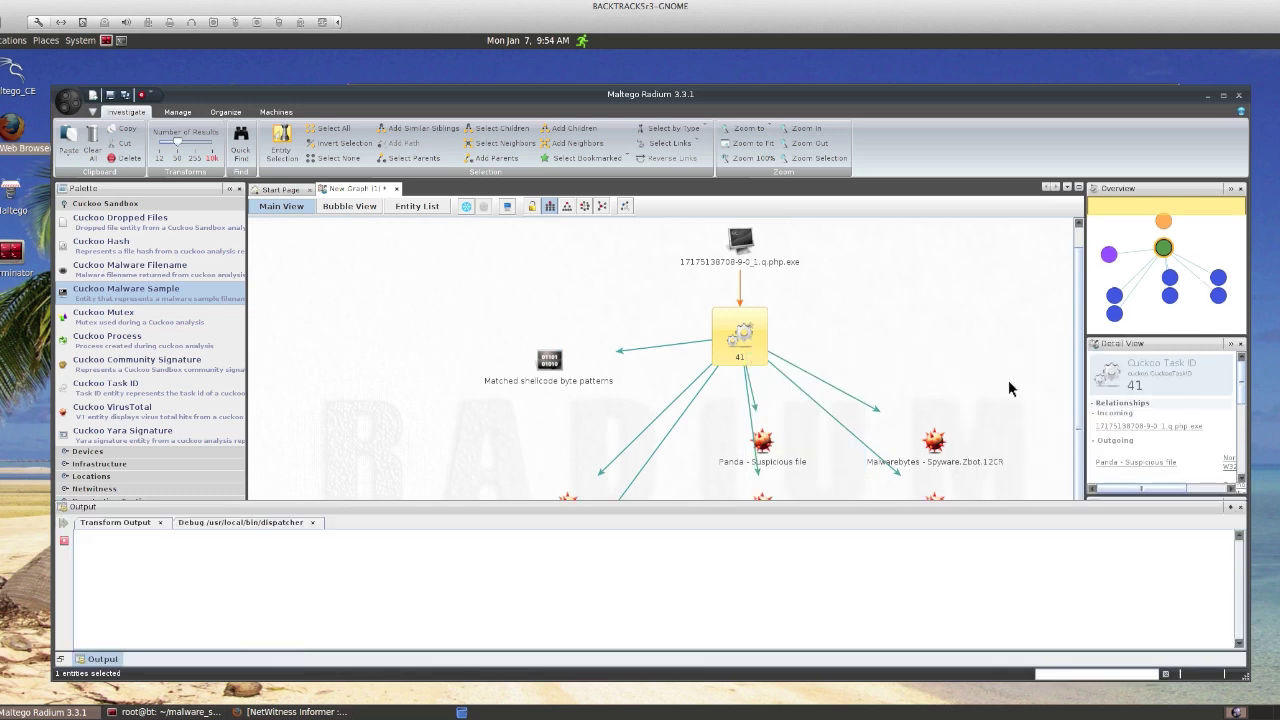
left_click(1241, 507)
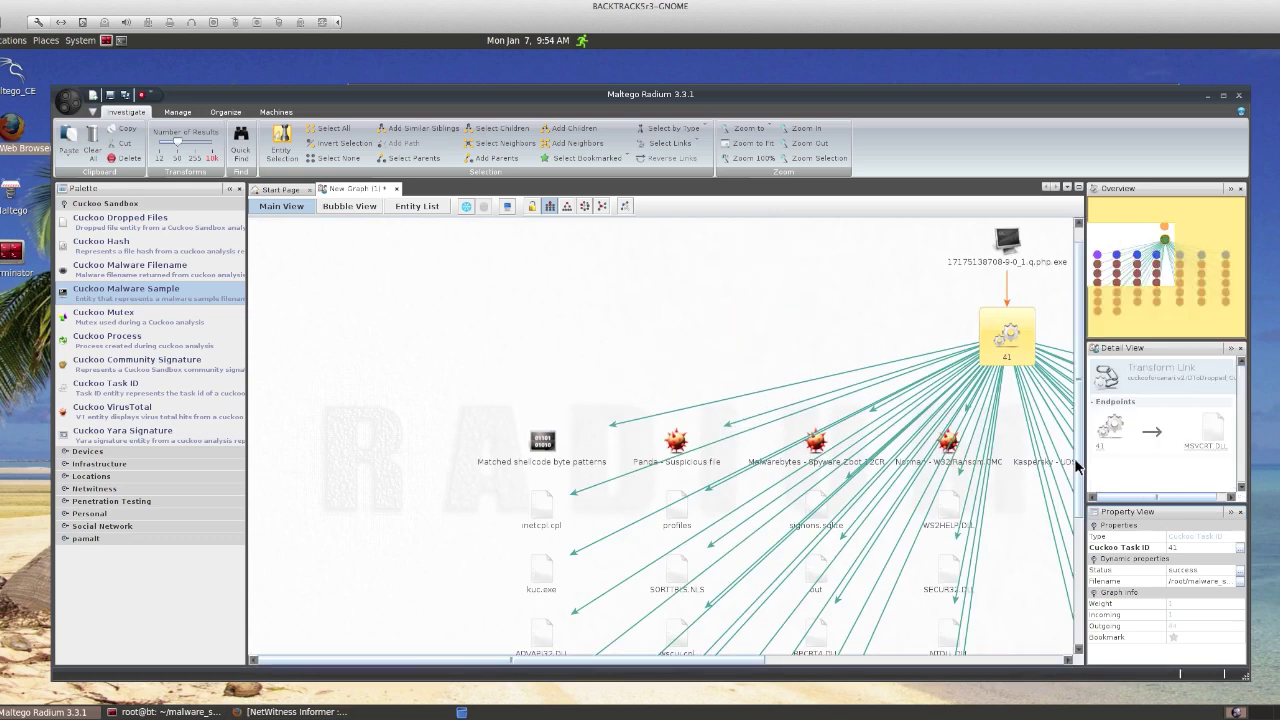
left_click_drag(1075, 456, 1074, 506)
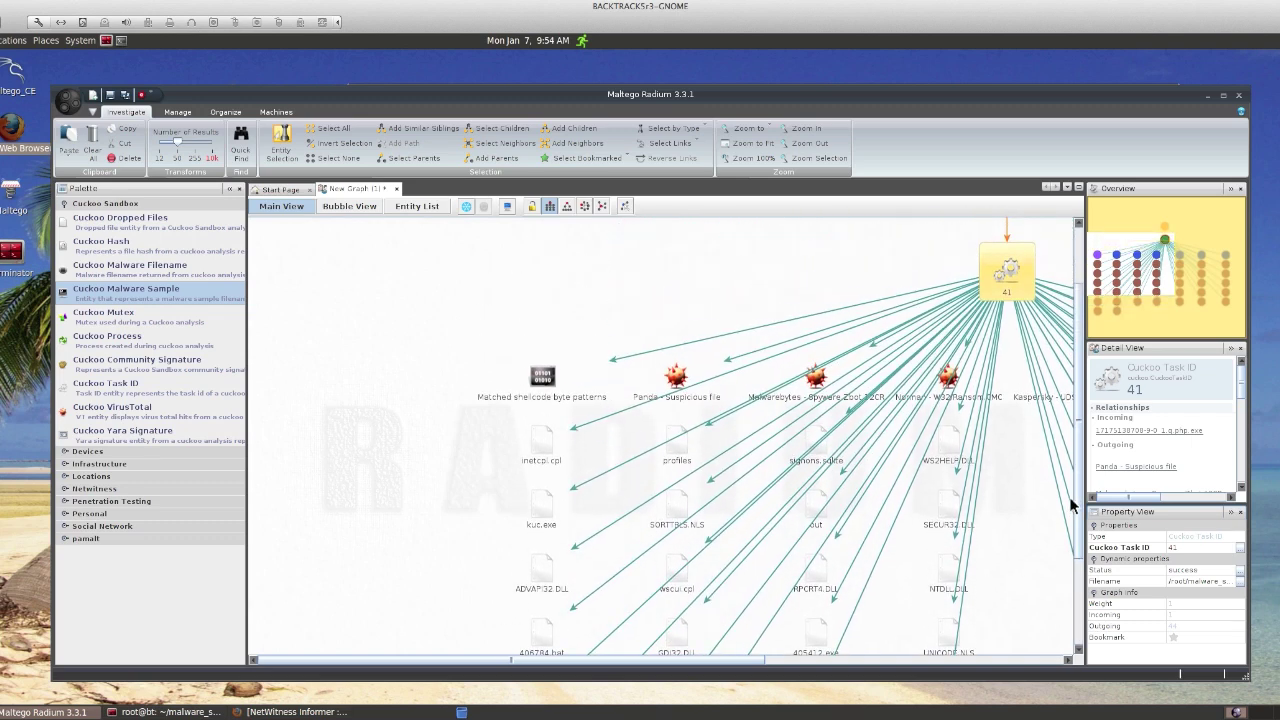
left_click_drag(1120, 285, 1158, 274)
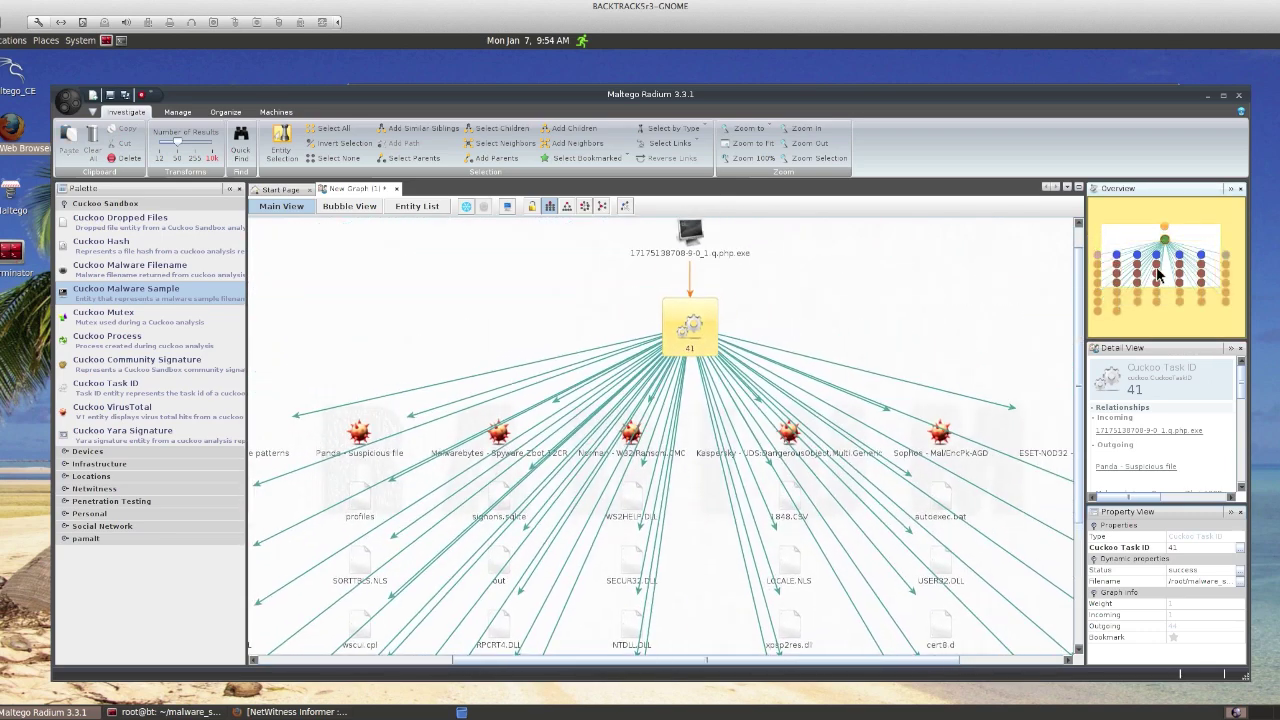
Run To MD5 on task 41 to add the sample's hash 6728a636ac…
right_click(680, 333)
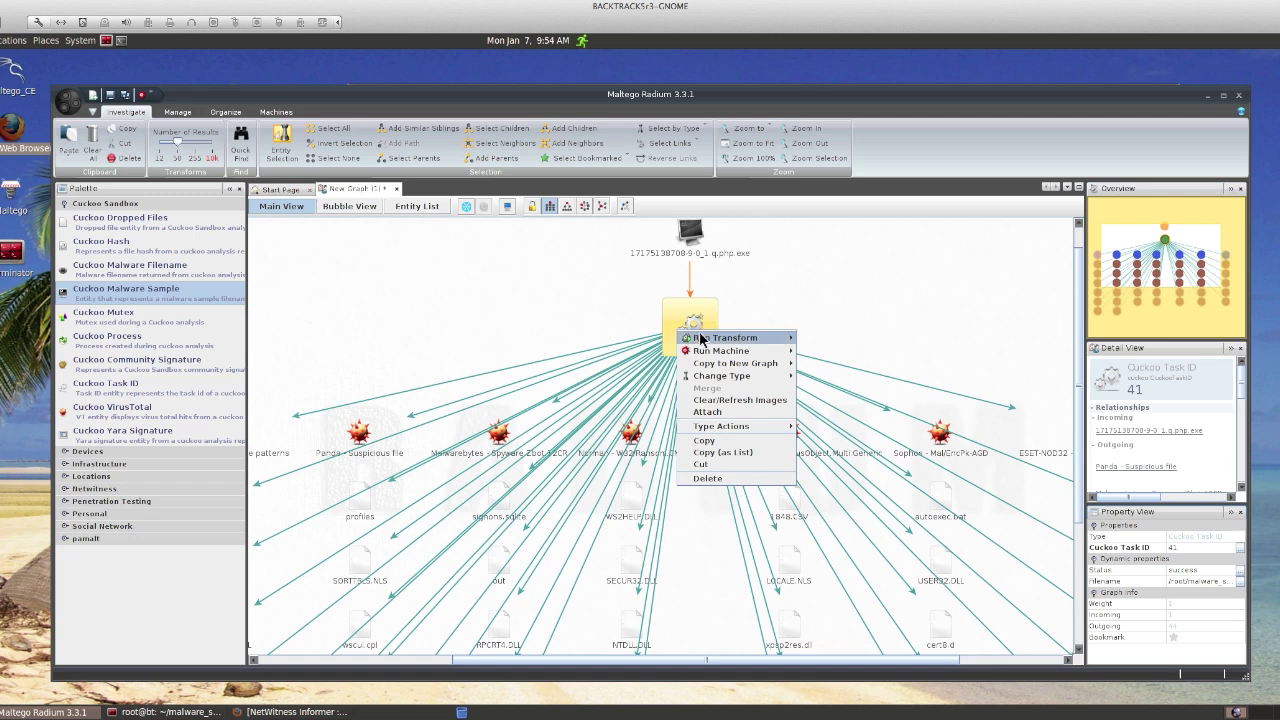
mouse_move(705, 341)
mouse_move(836, 342)
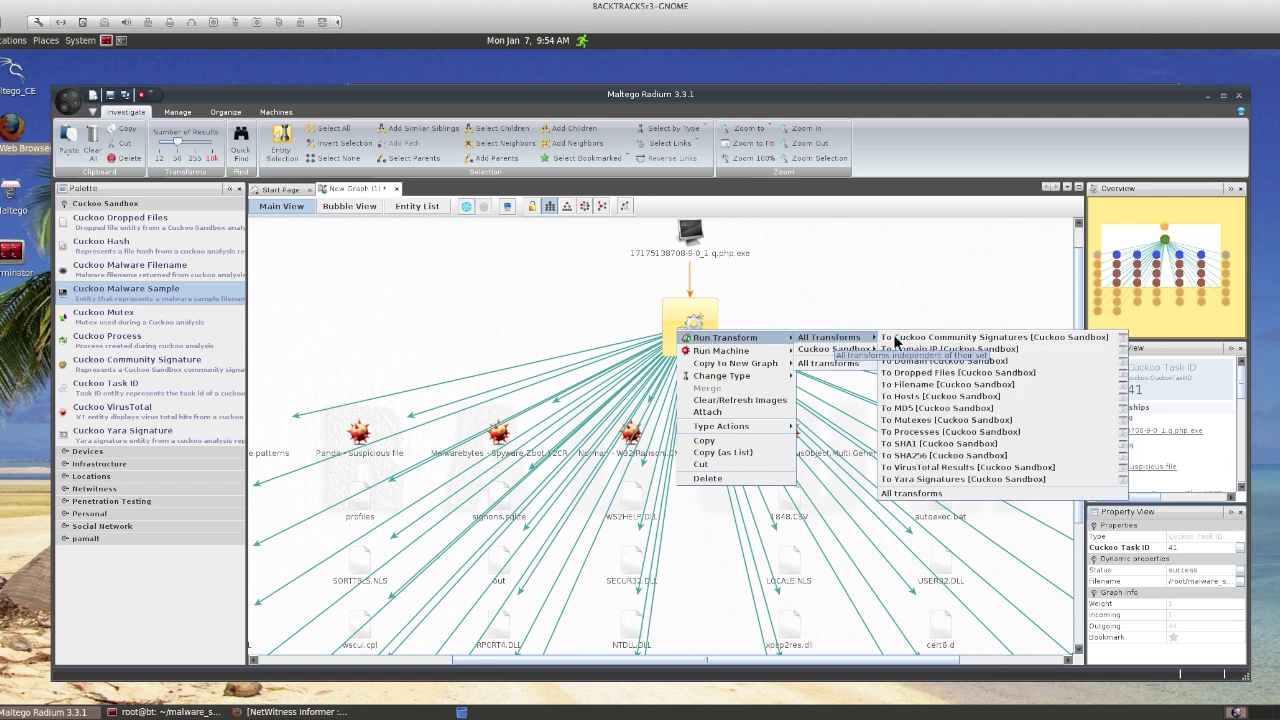
left_click(937, 408)
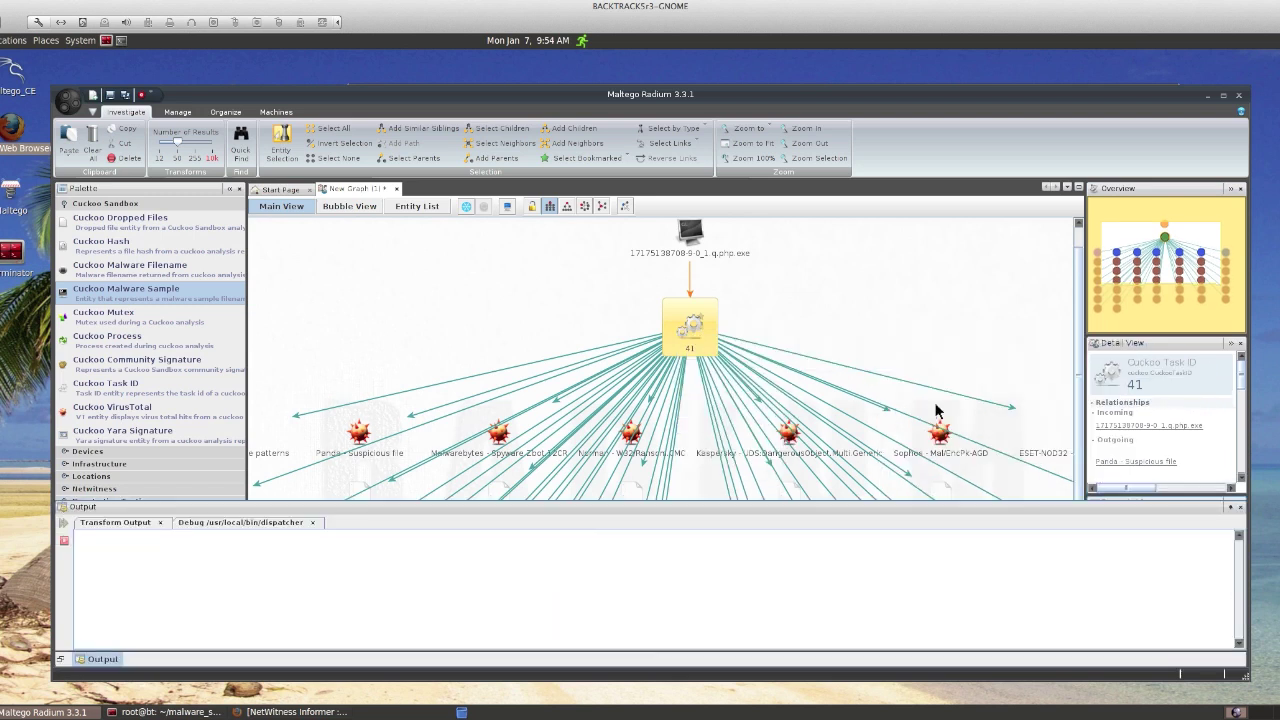
left_click(1240, 508)
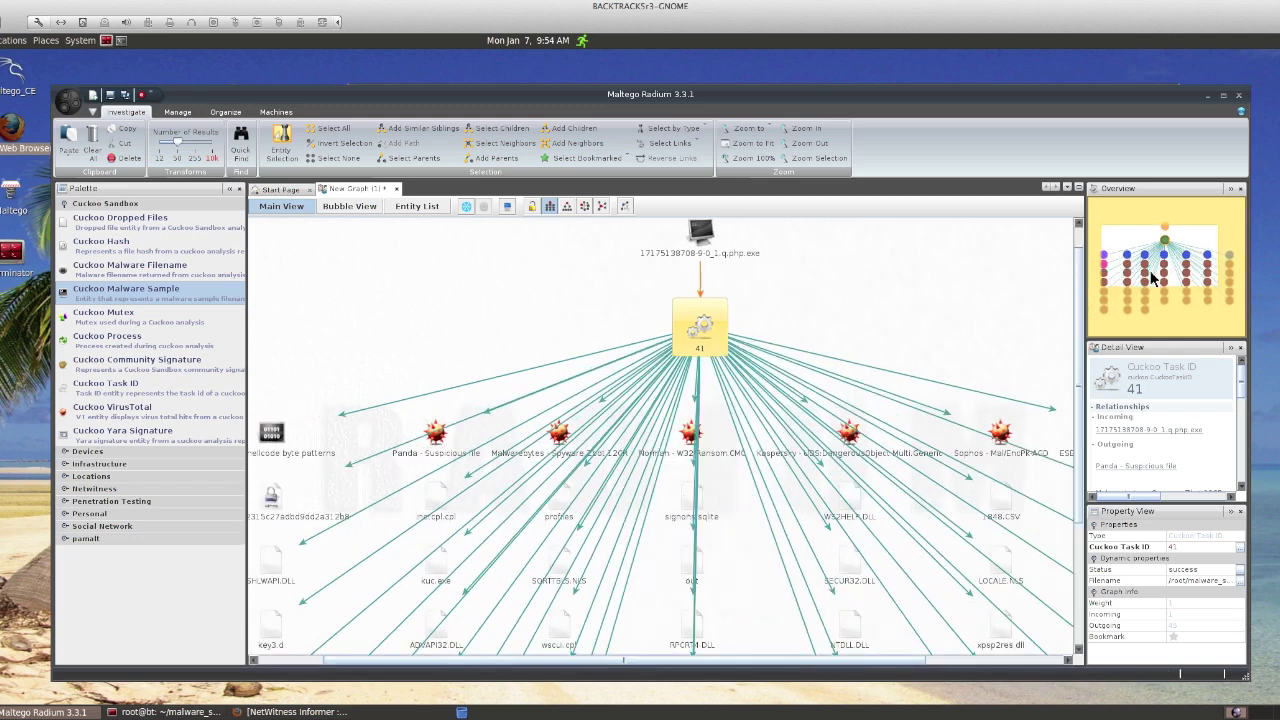
Move the MD5 hash node to the upper left and inspect task 41's links
left_click(273, 500)
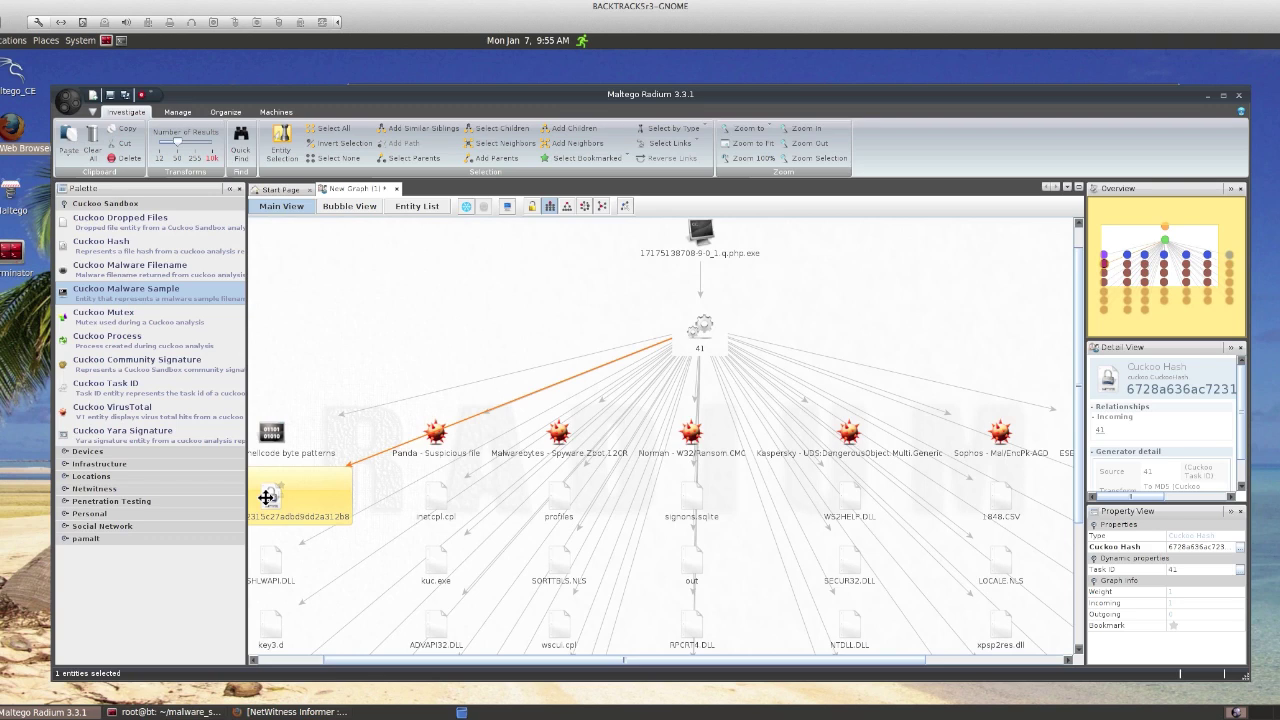
left_click_drag(267, 497, 350, 318)
left_click(702, 325)
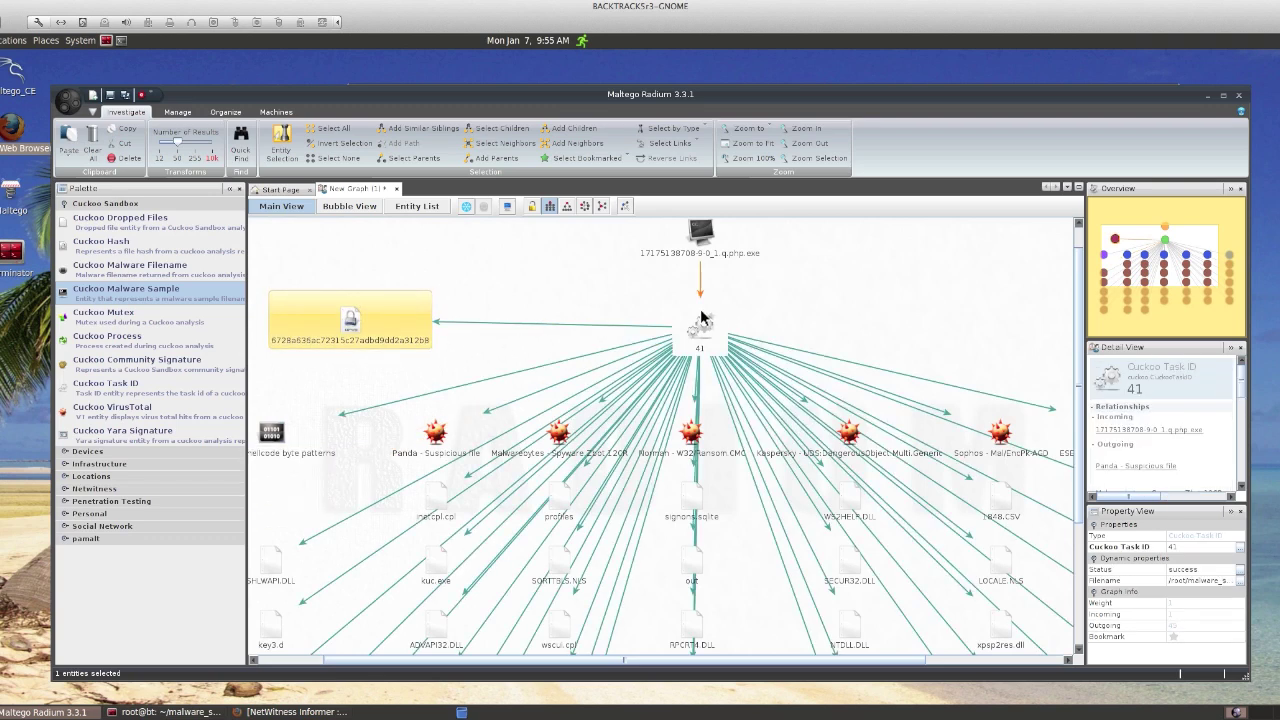
left_click(695, 458)
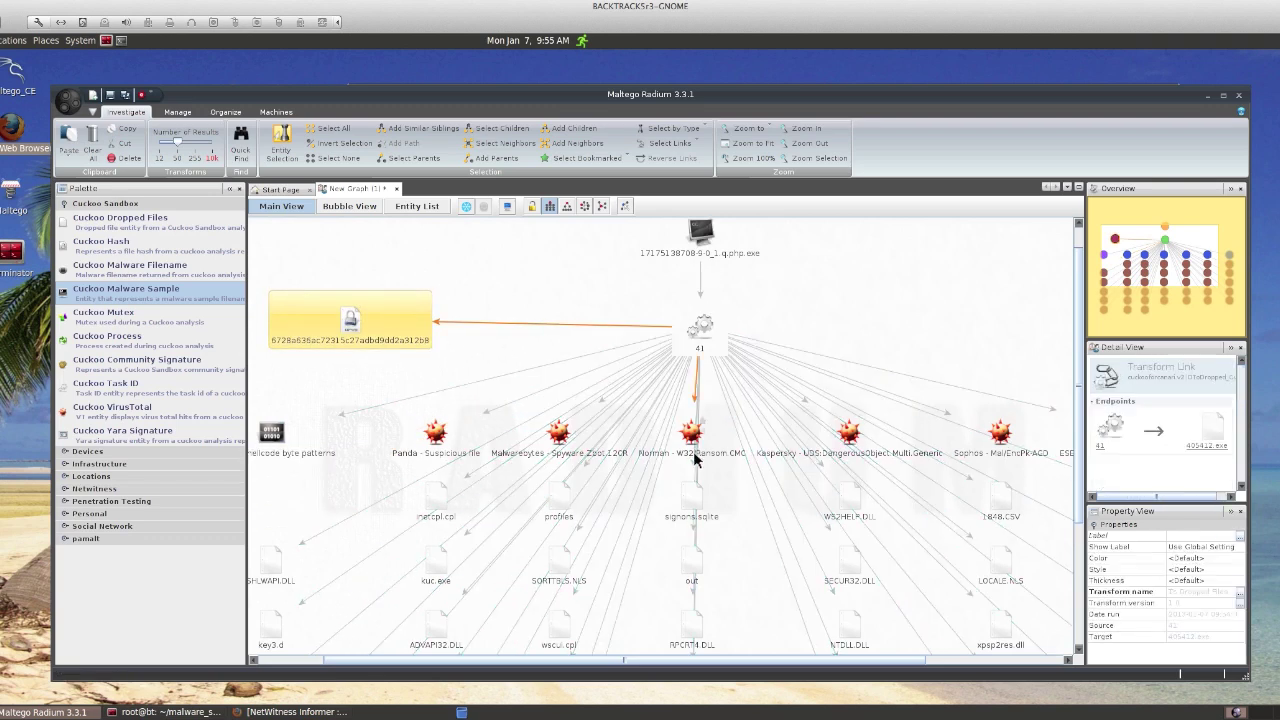
left_click(697, 338)
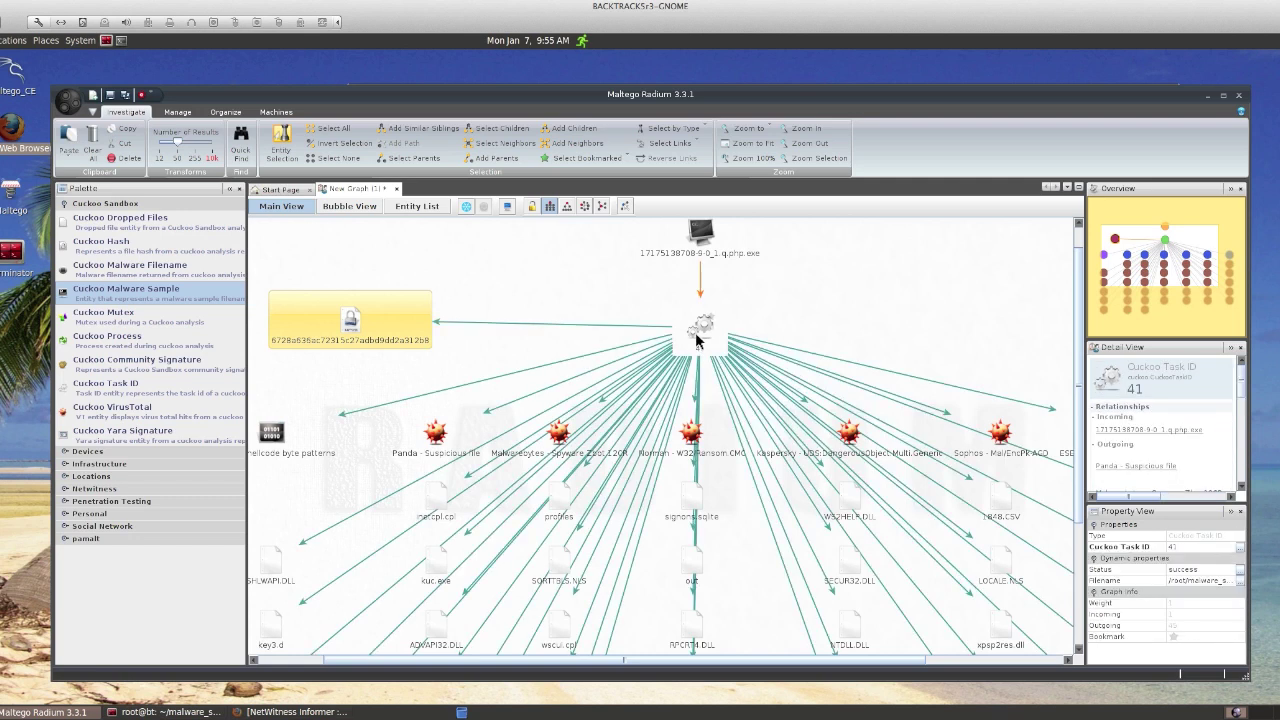
Run To Hosts on task 41, adding IP nodes such as 192.168.1.1 and 84.22.104.243
right_click(697, 338)
mouse_move(790, 342)
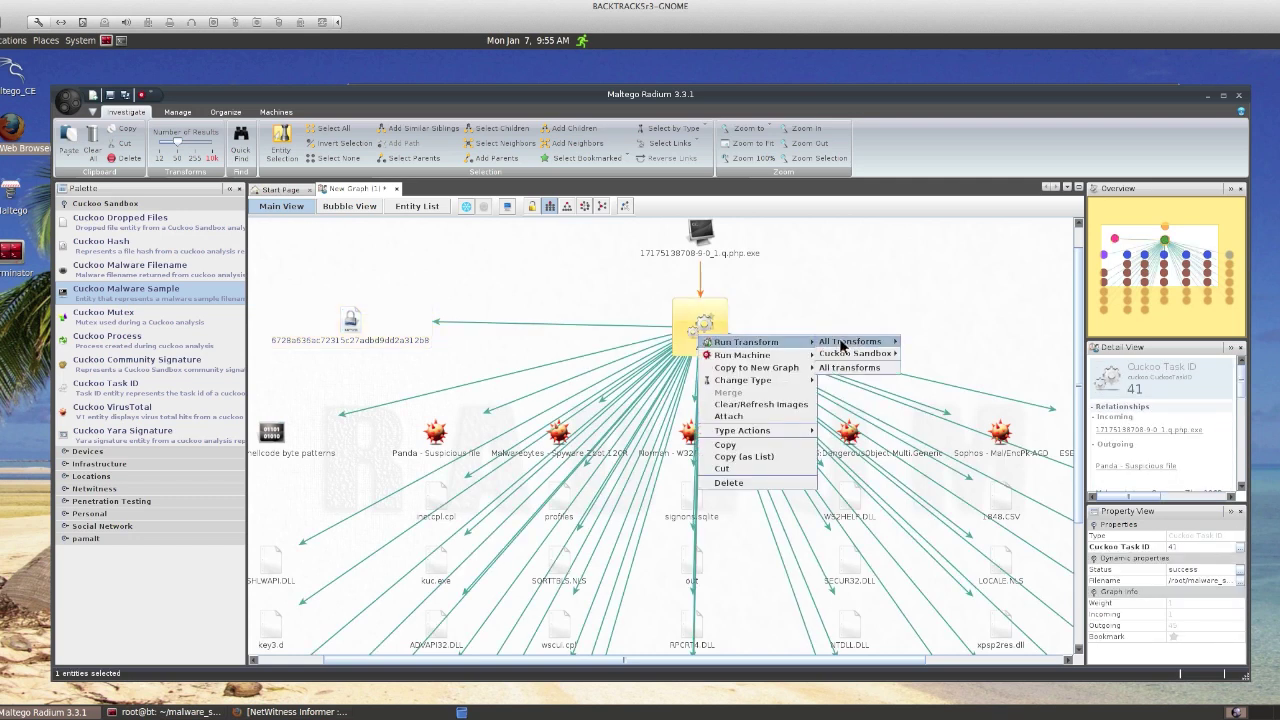
mouse_move(841, 345)
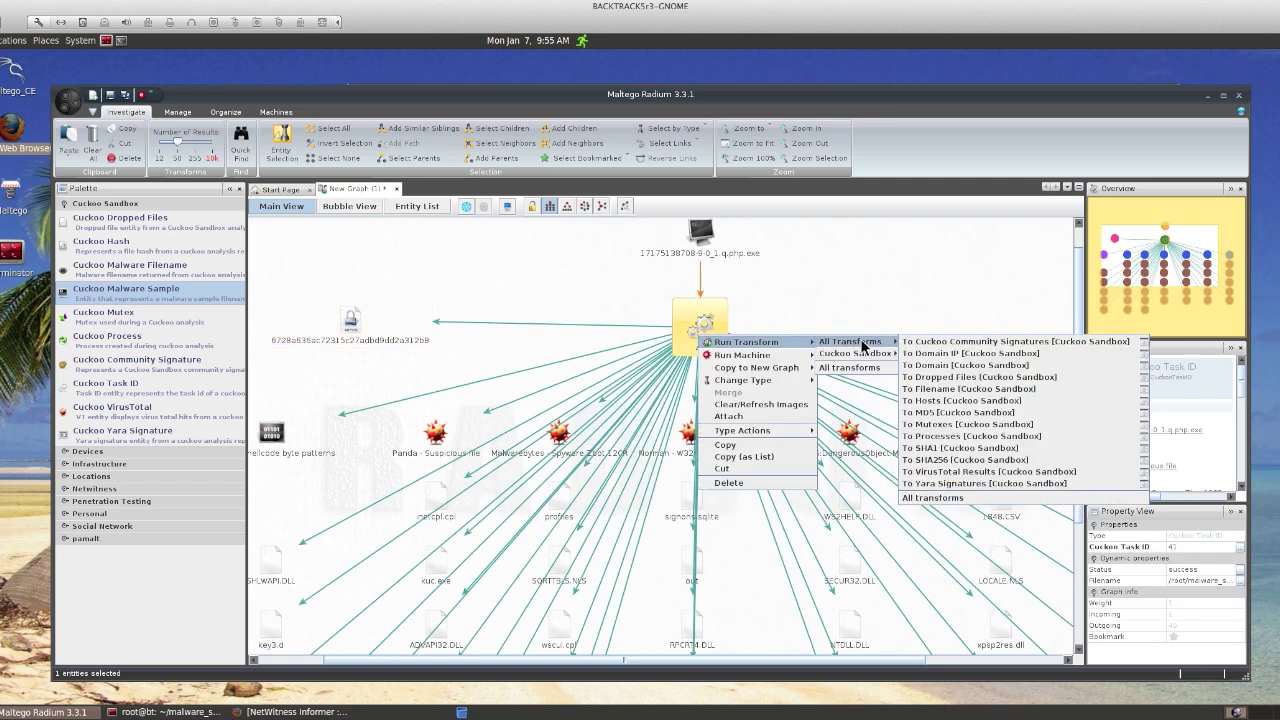
left_click(990, 403)
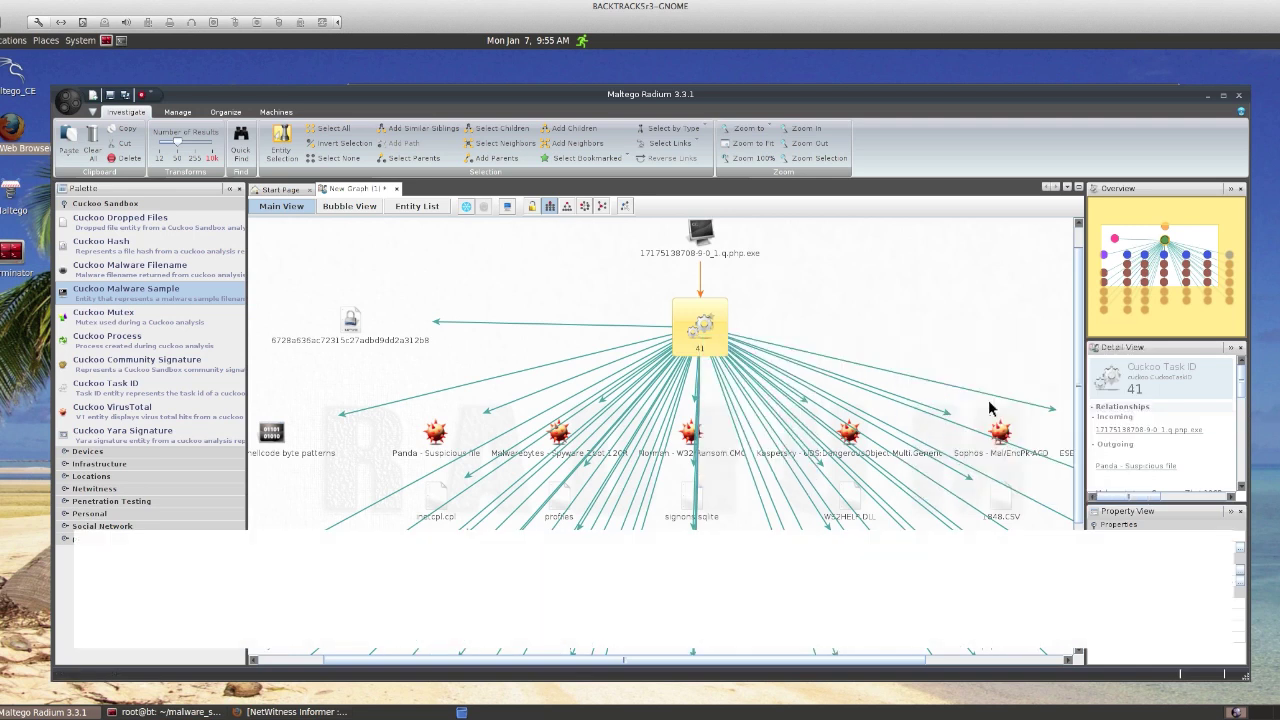
left_click(1240, 510)
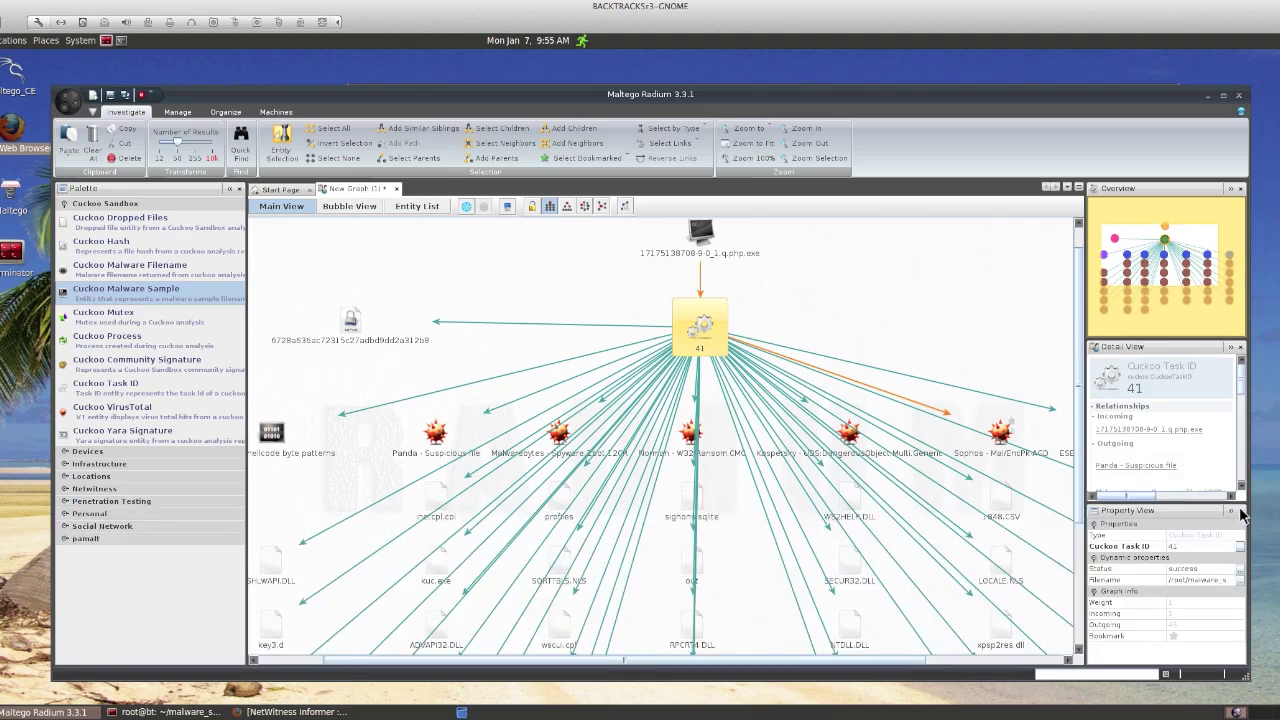
left_click(938, 562)
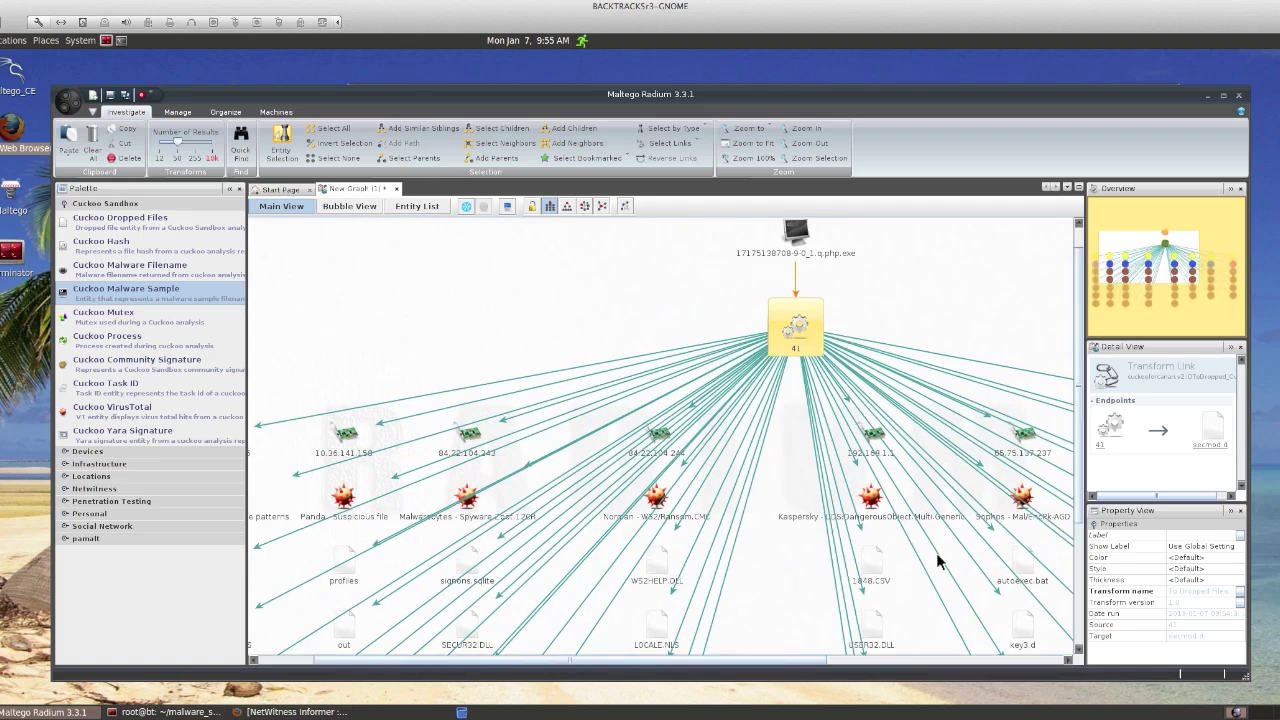
Drag IP nodes 84.22.104.243, 84.22.104.244 and 65.75.137.237 up above task 41, beside the exe node
left_click(465, 435)
left_click_drag(466, 432, 433, 302)
left_click(661, 441)
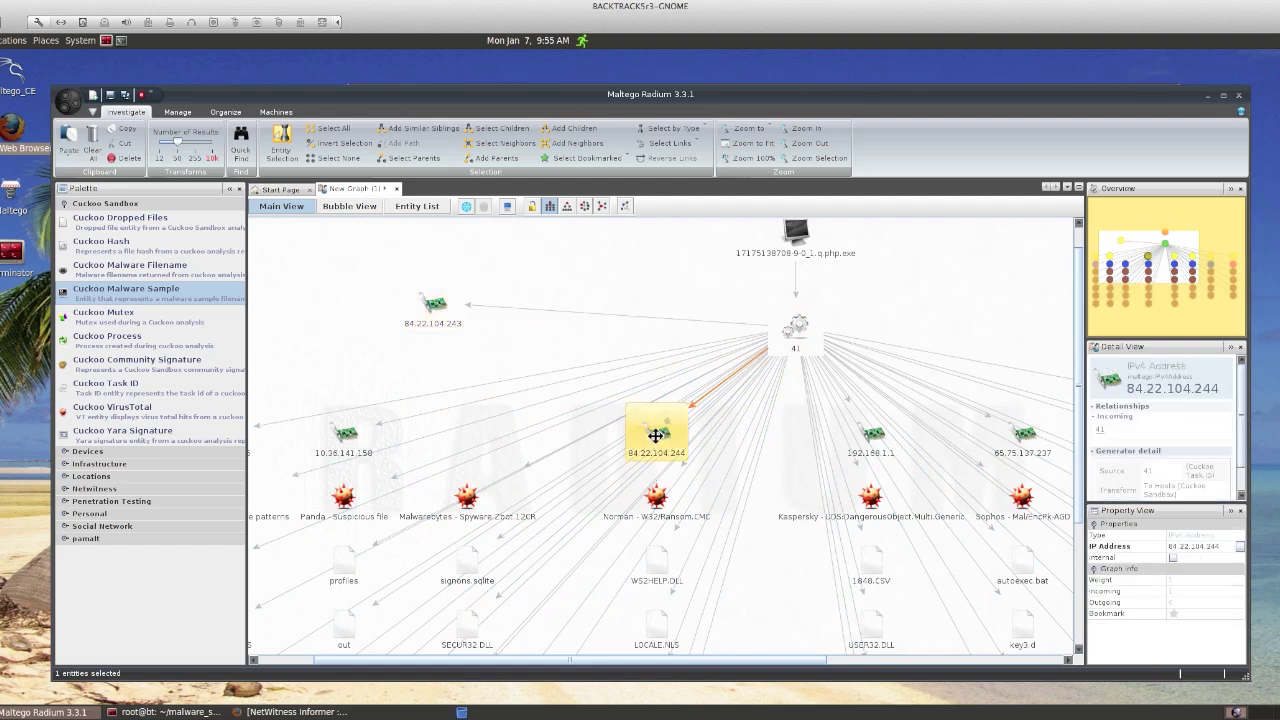
left_click_drag(661, 441, 590, 284)
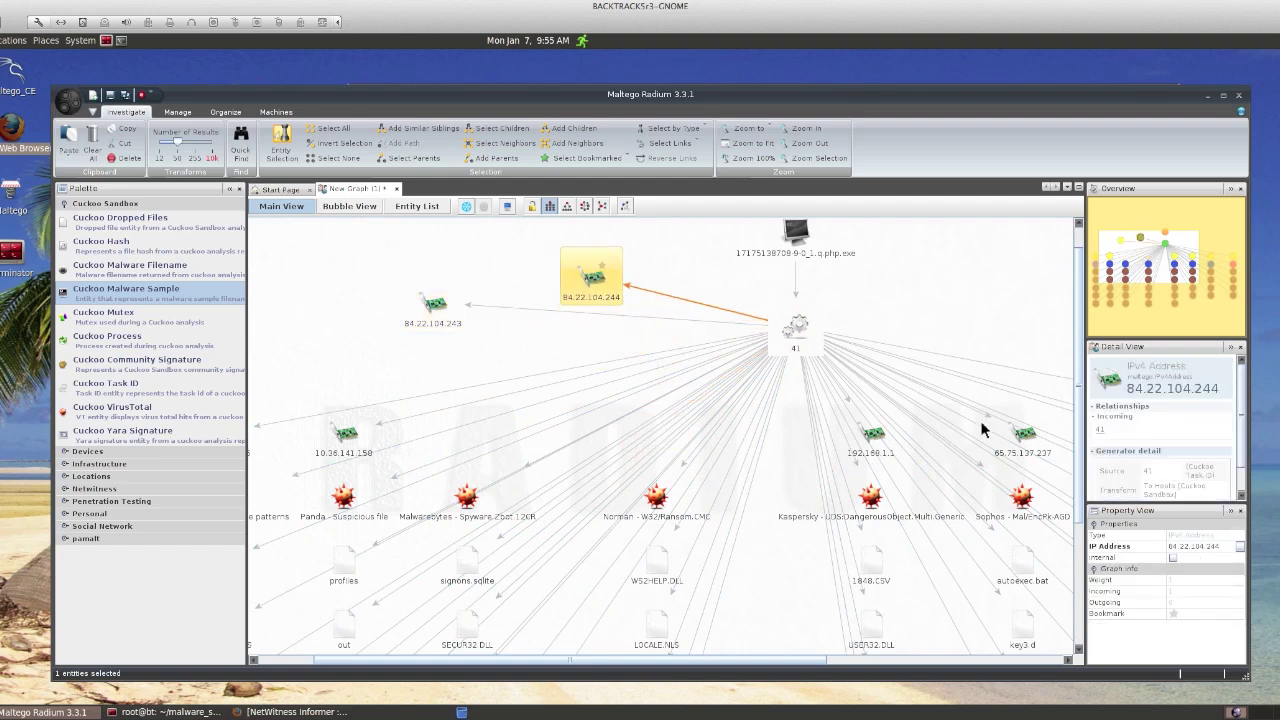
left_click(1030, 437)
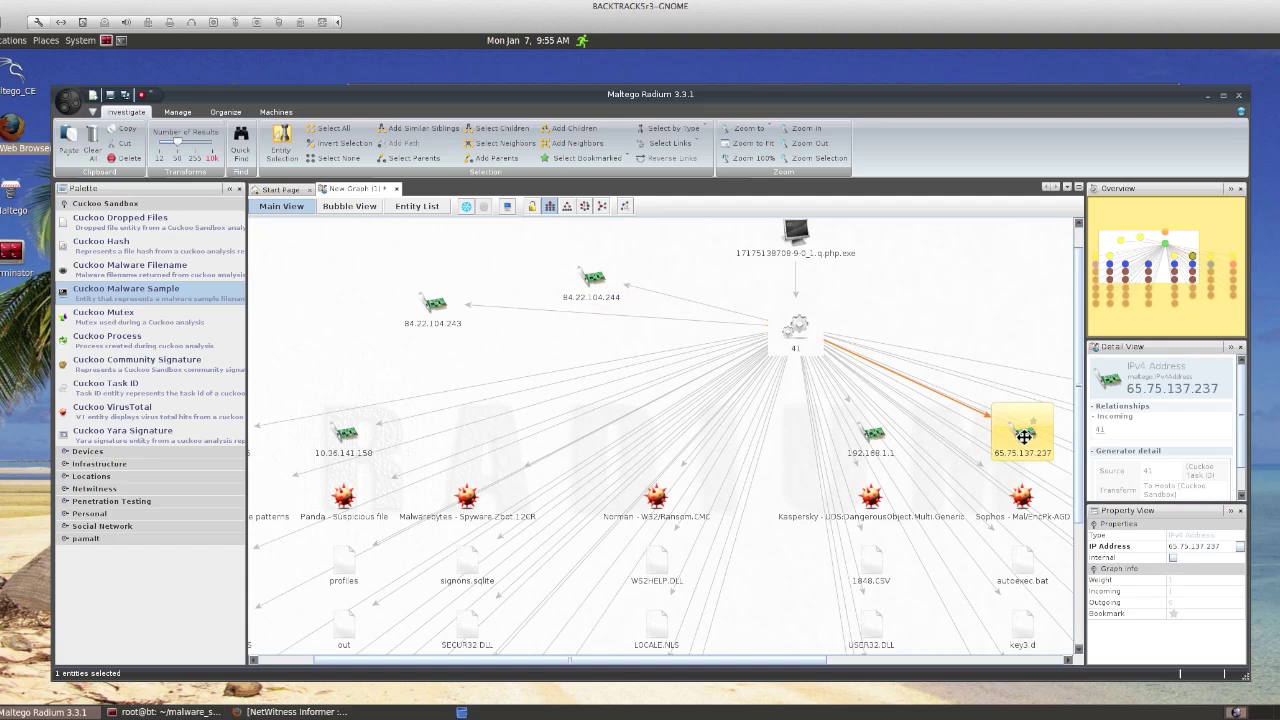
left_click_drag(1023, 435, 659, 247)
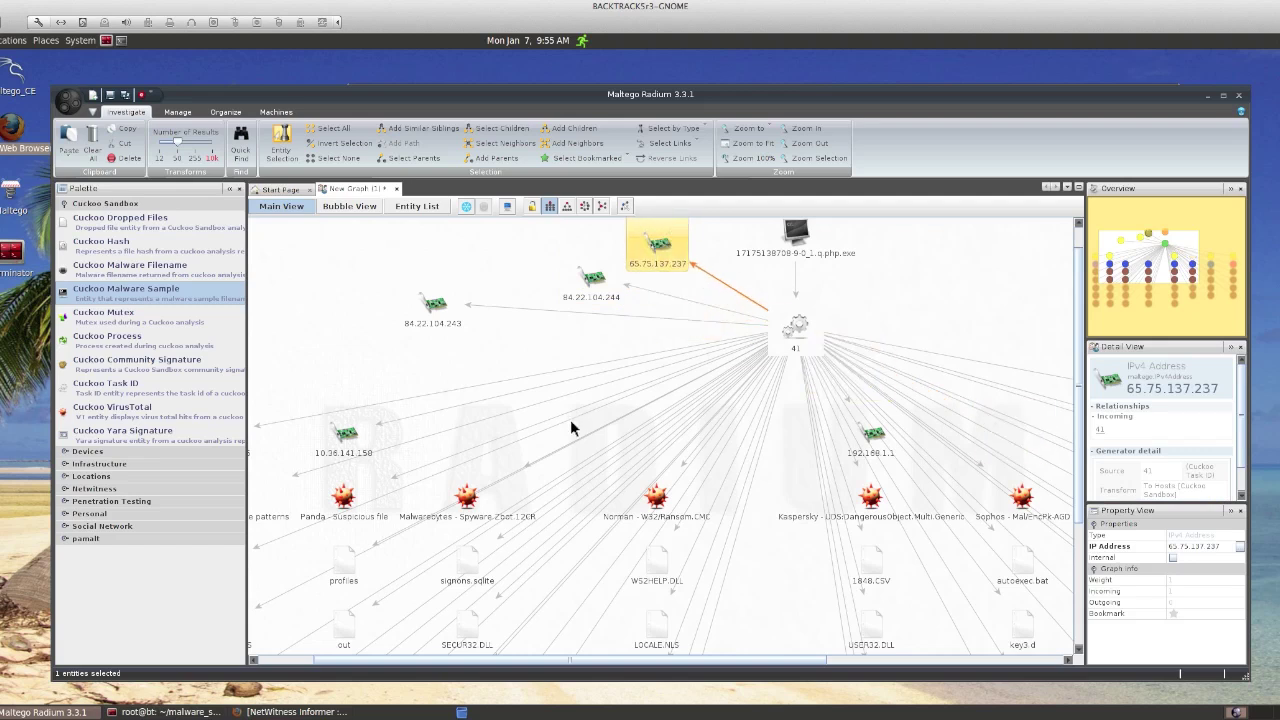